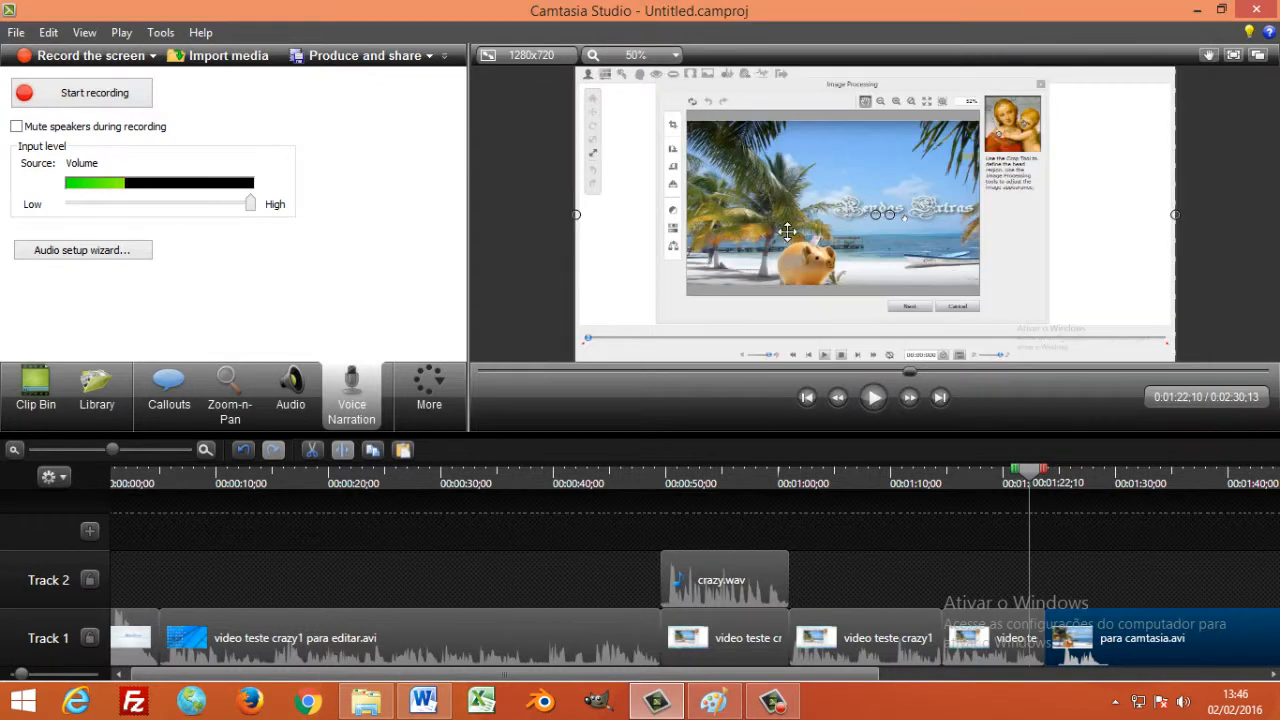
Play back the opening of the para camtasia.avi clip on Track 1 from 0:01:23;23 to 0:01:28;10
left_click(1041, 470)
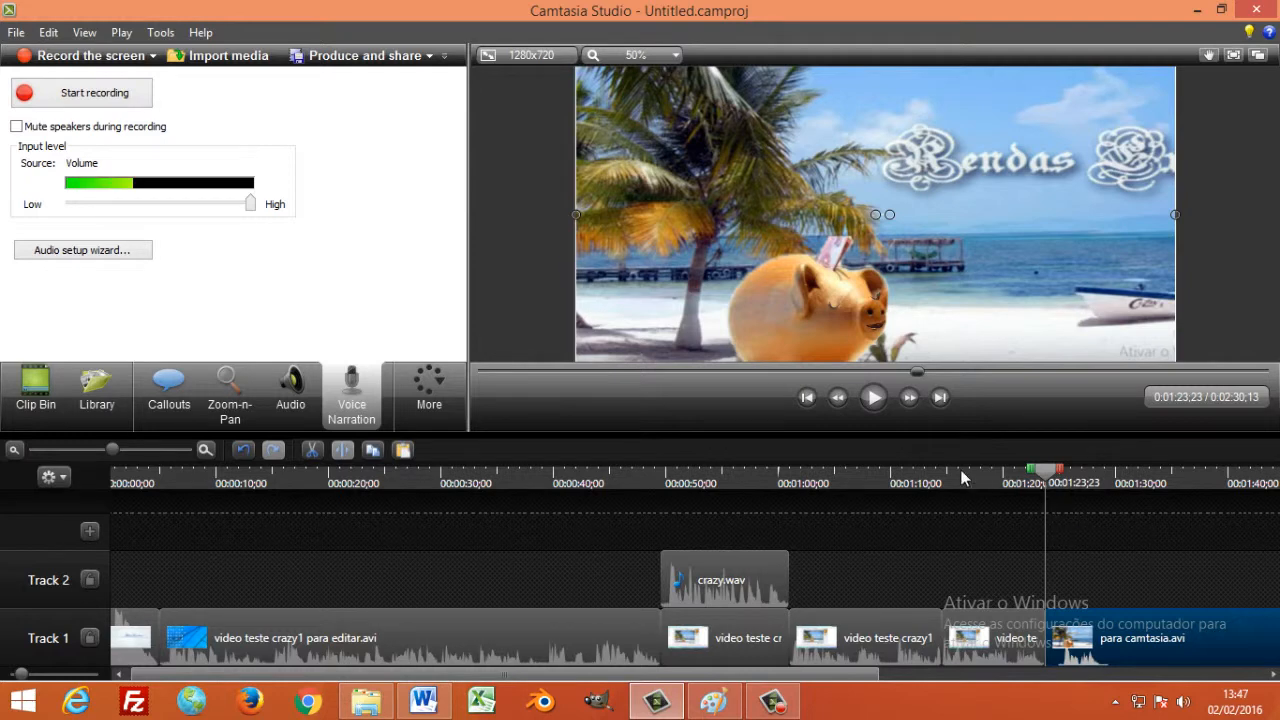
left_click(873, 398)
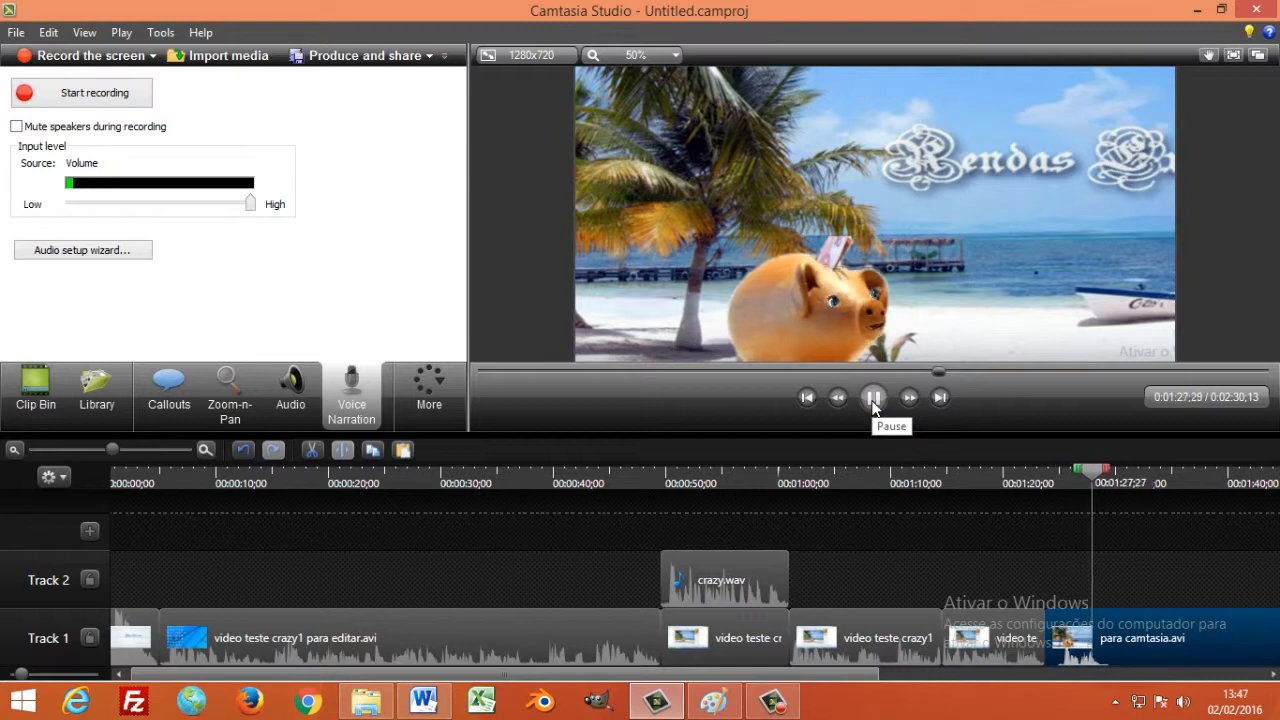
left_click(873, 398)
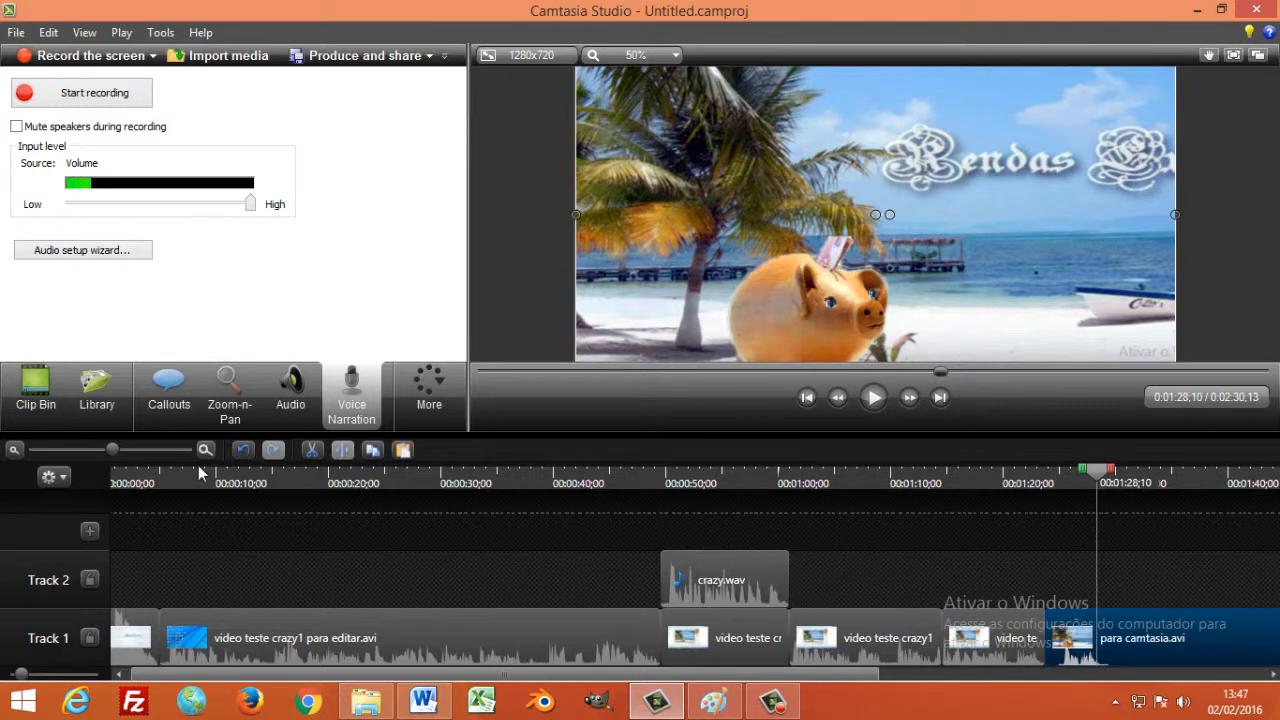
Set the clip speed of para camtasia.avi on Track 1 to 130% and preview the sped-up clip
left_click(290, 408)
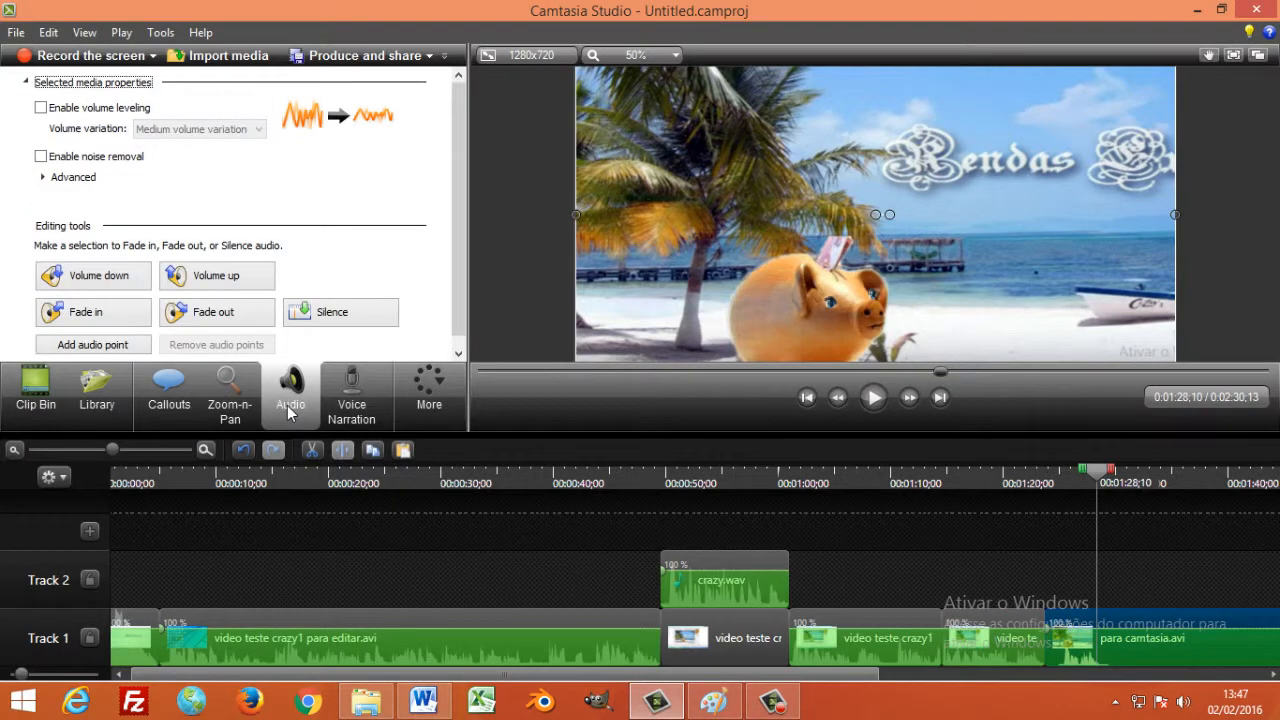
right_click(1101, 650)
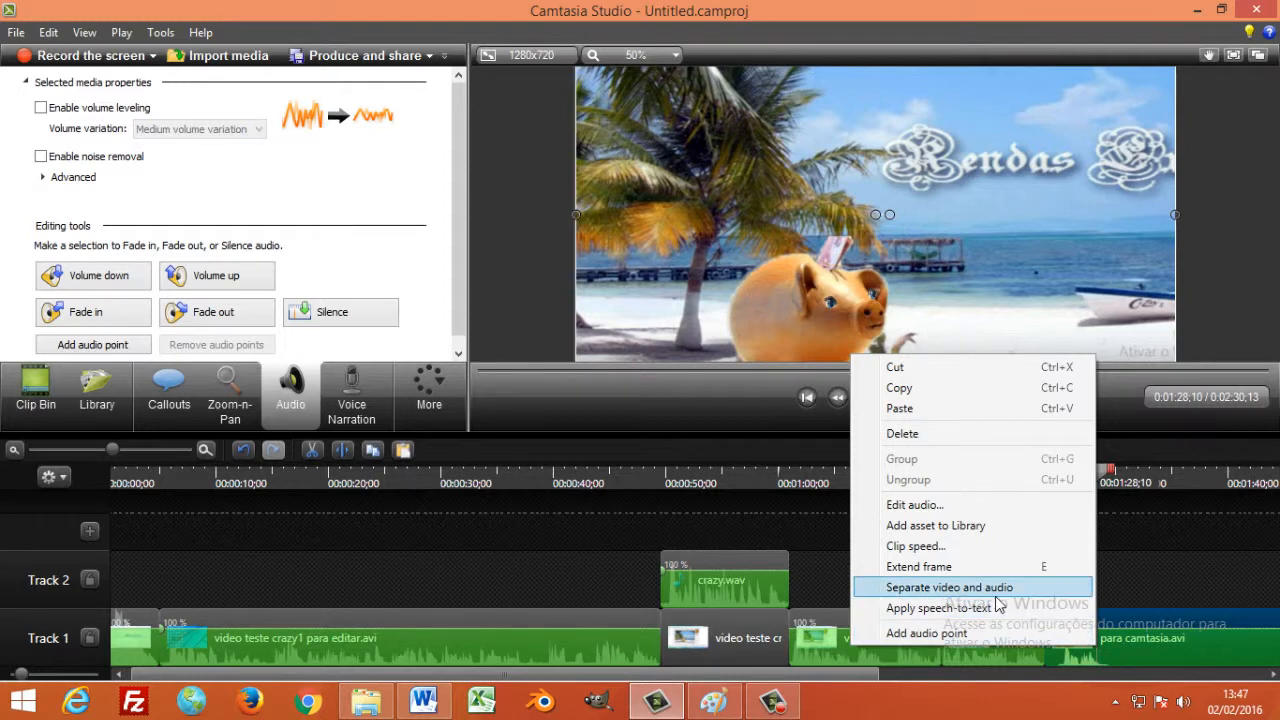
left_click(947, 547)
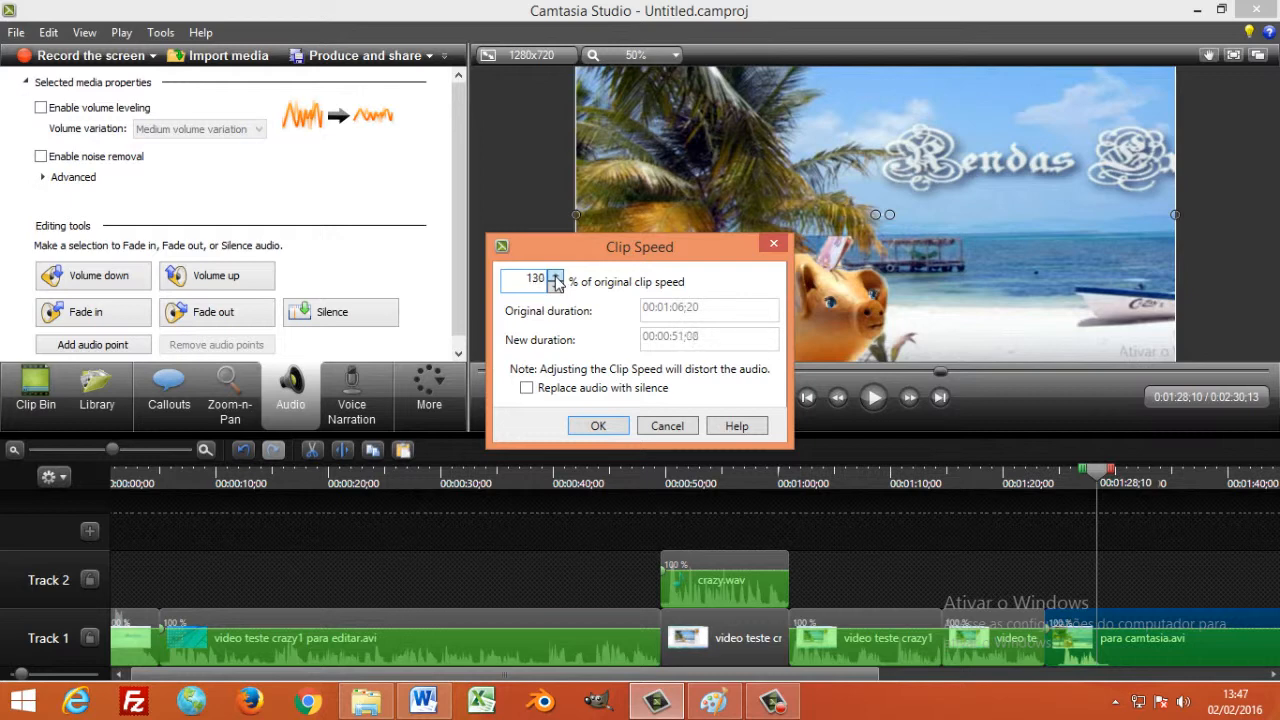
left_click(600, 426)
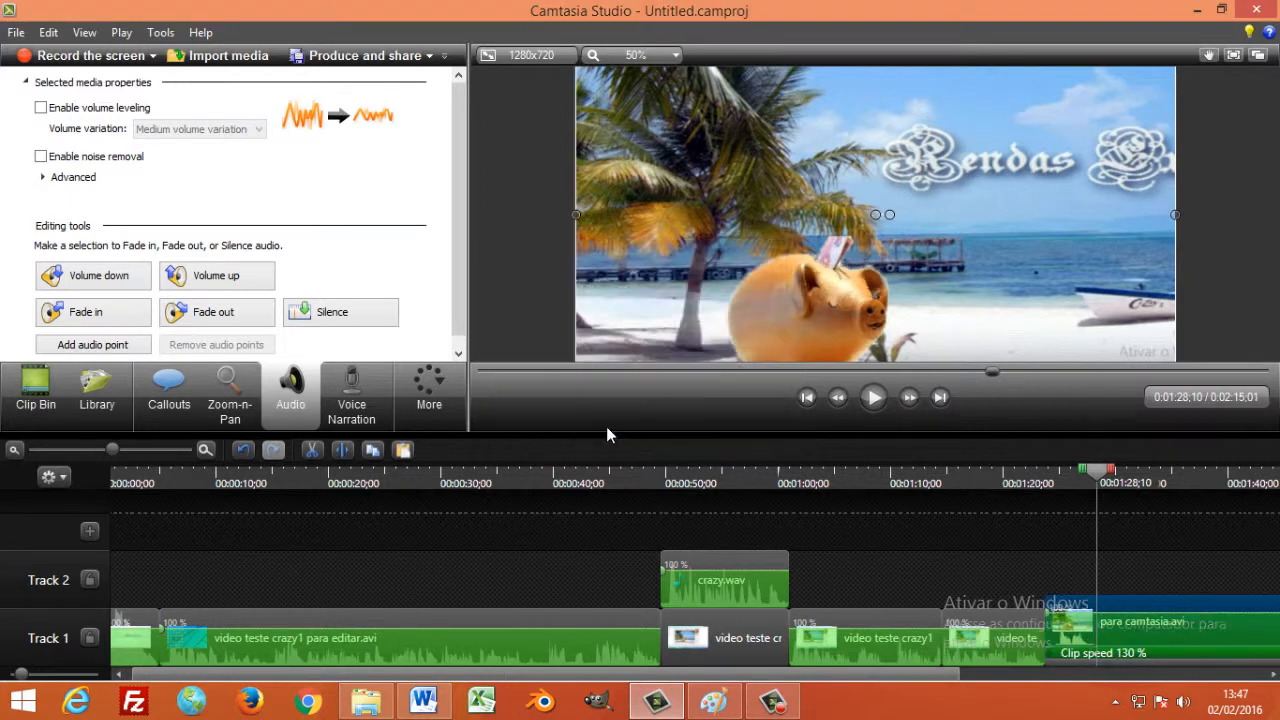
left_click_drag(1107, 476, 1046, 474)
left_click(875, 398)
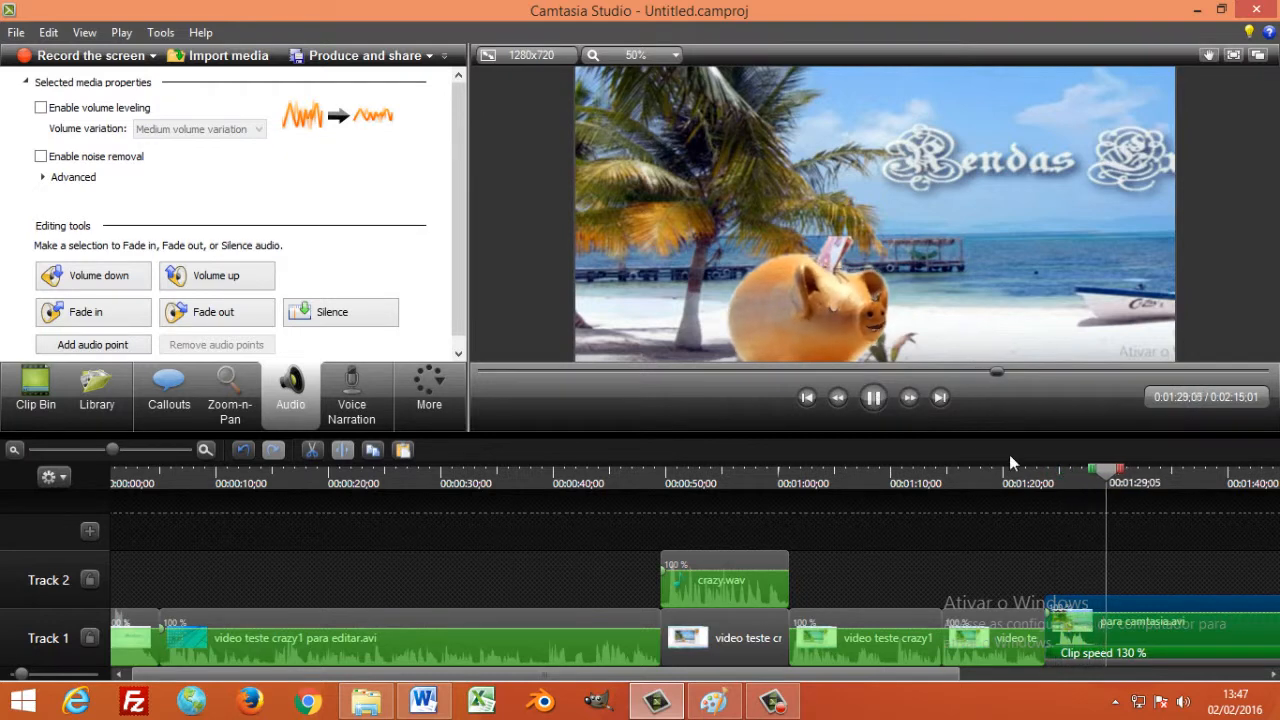
left_click(879, 398)
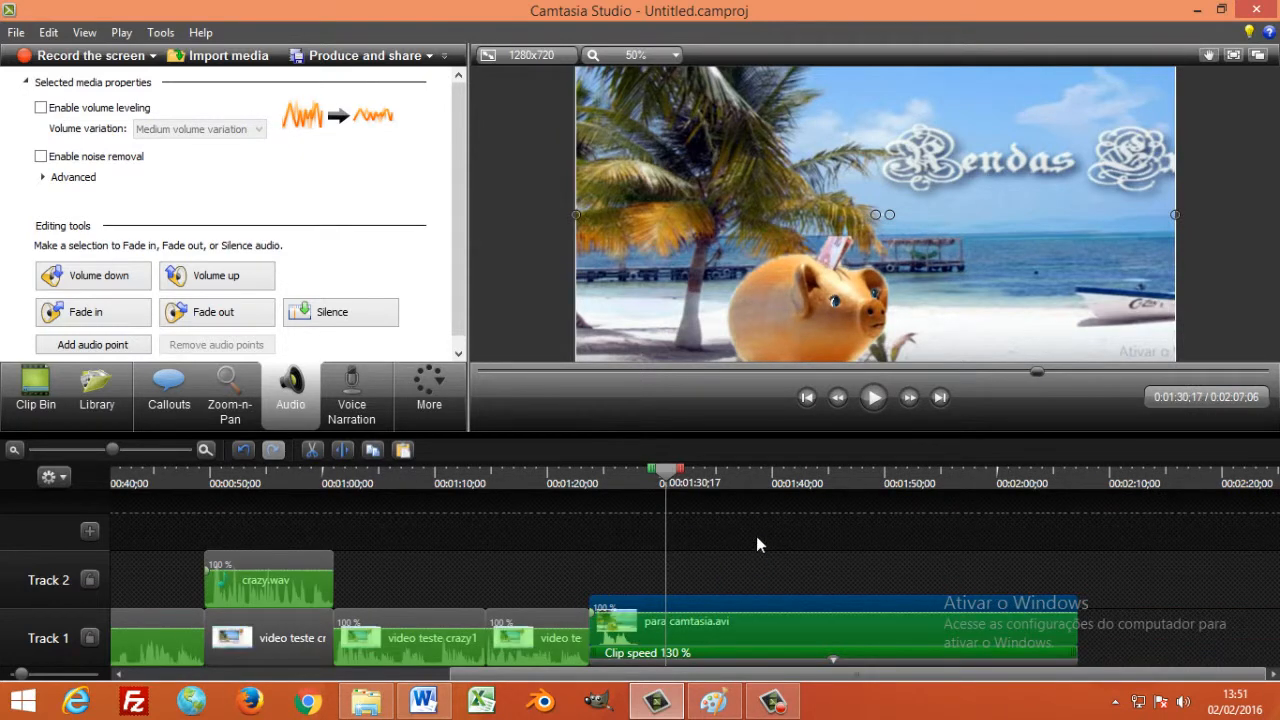
Play back the stretch leading up to para camtasia.avi from 0:01:16;29 and undo the clip speed change
left_click_drag(670, 478, 516, 496)
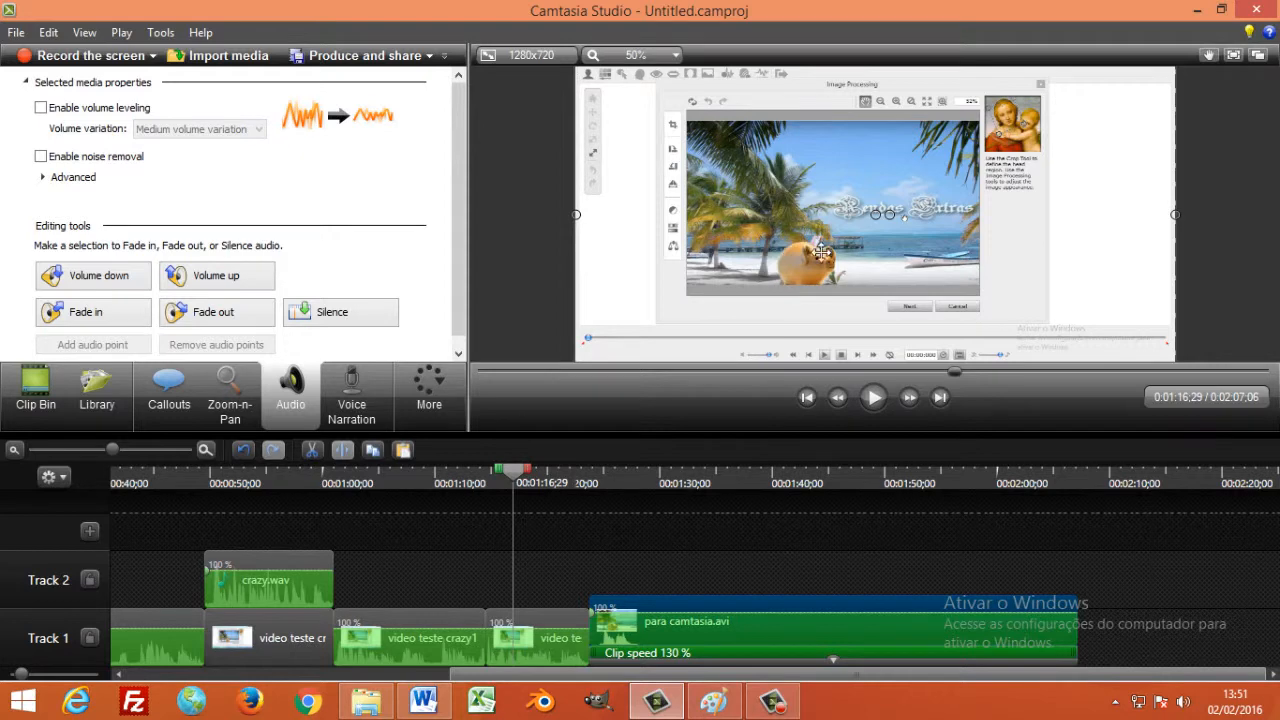
left_click(875, 398)
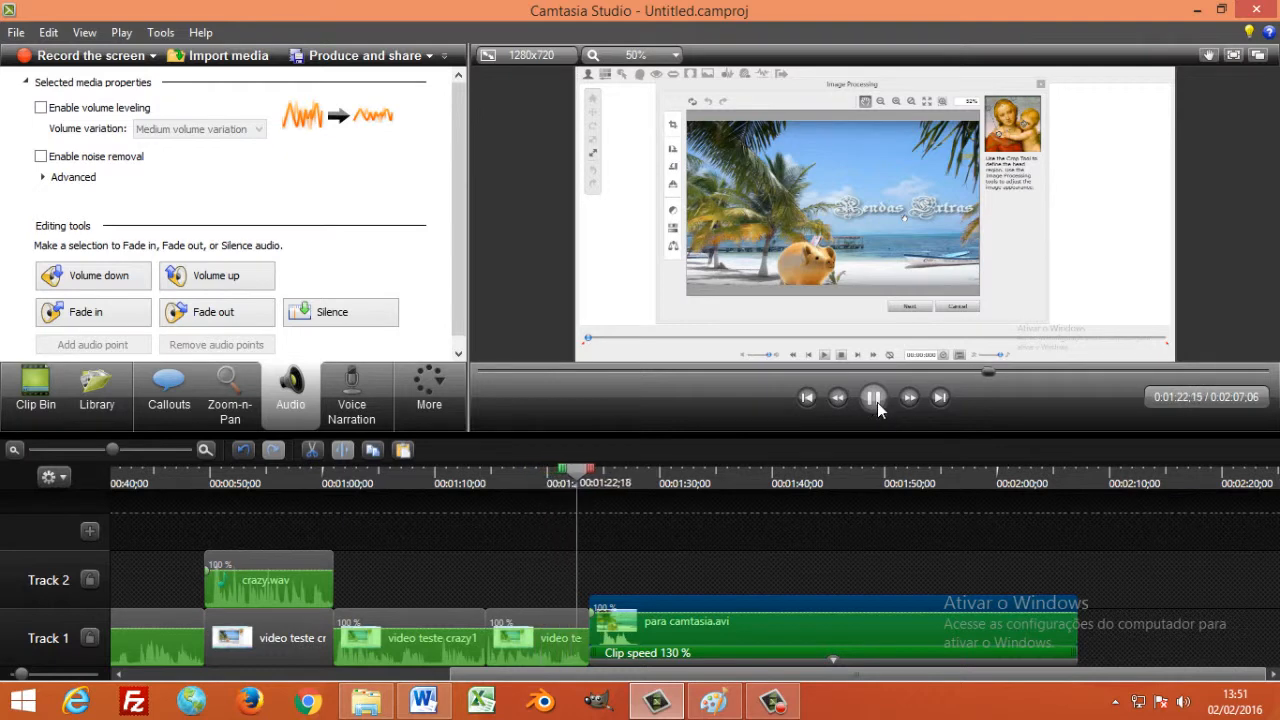
left_click(874, 398)
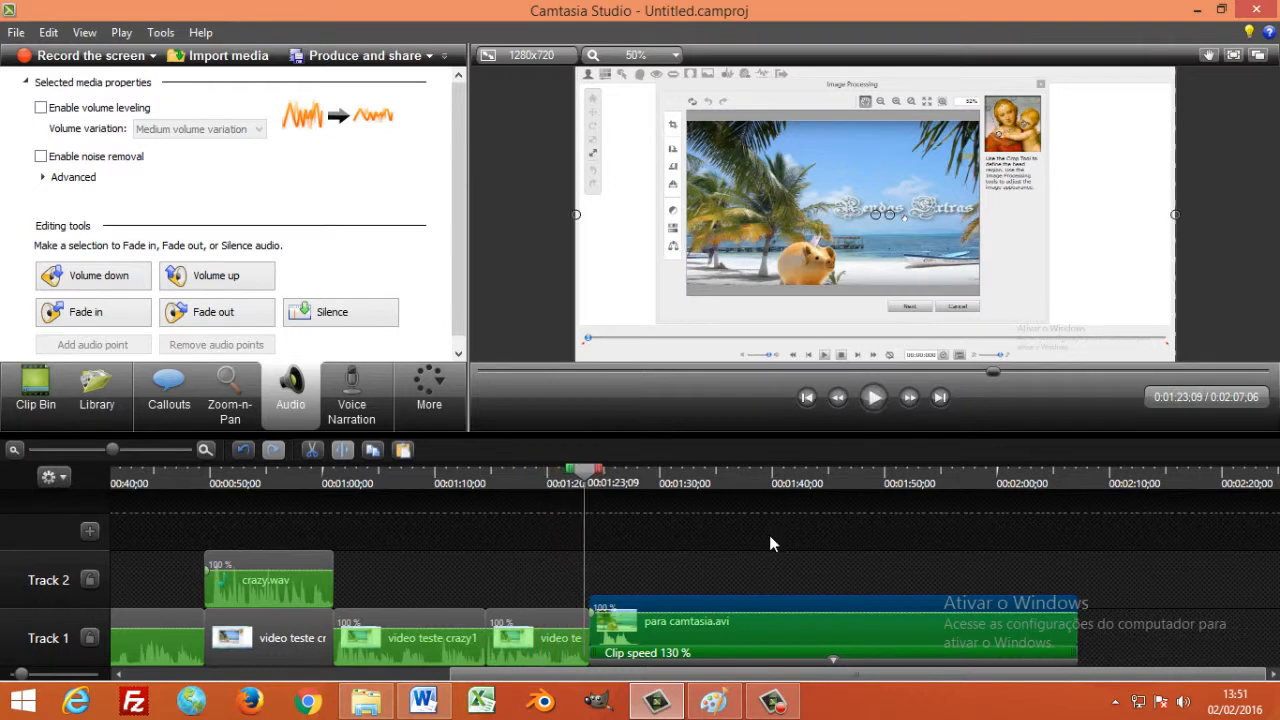
key("ctrl+z")
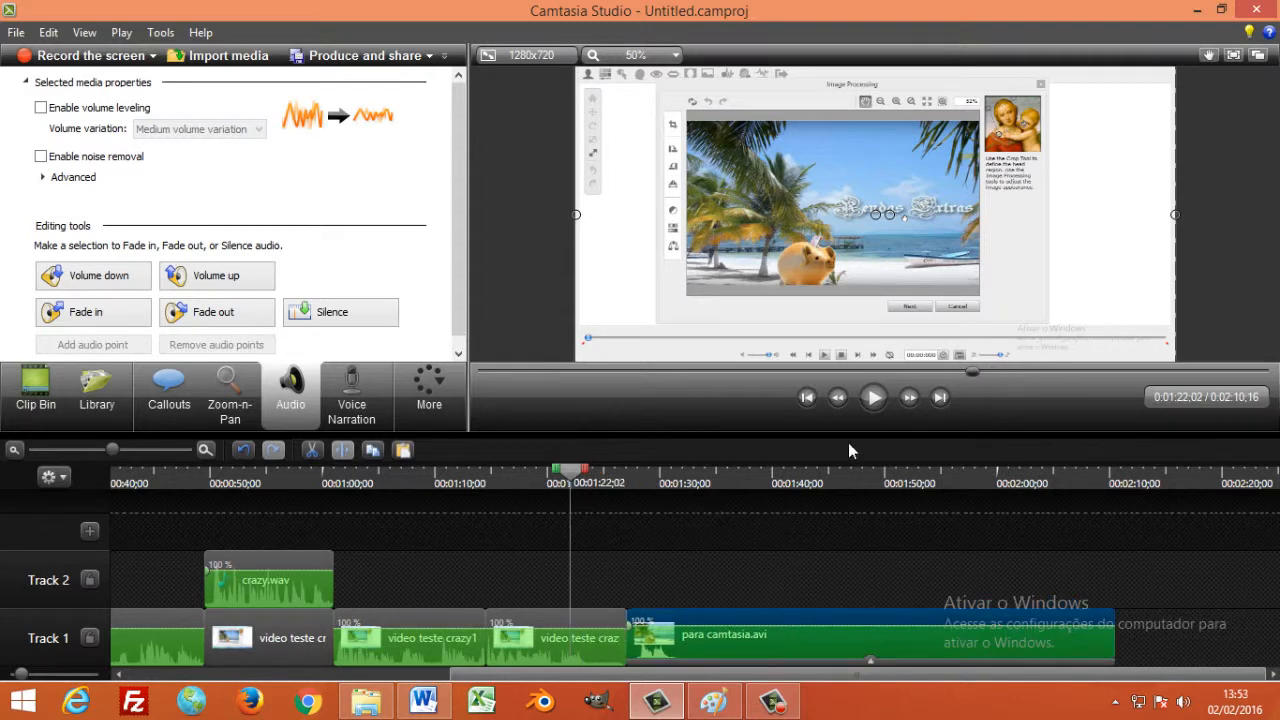
Play forward to 0:01:23;28 and record a voice narration from that point into the para camtasia.avi clip
left_click(873, 398)
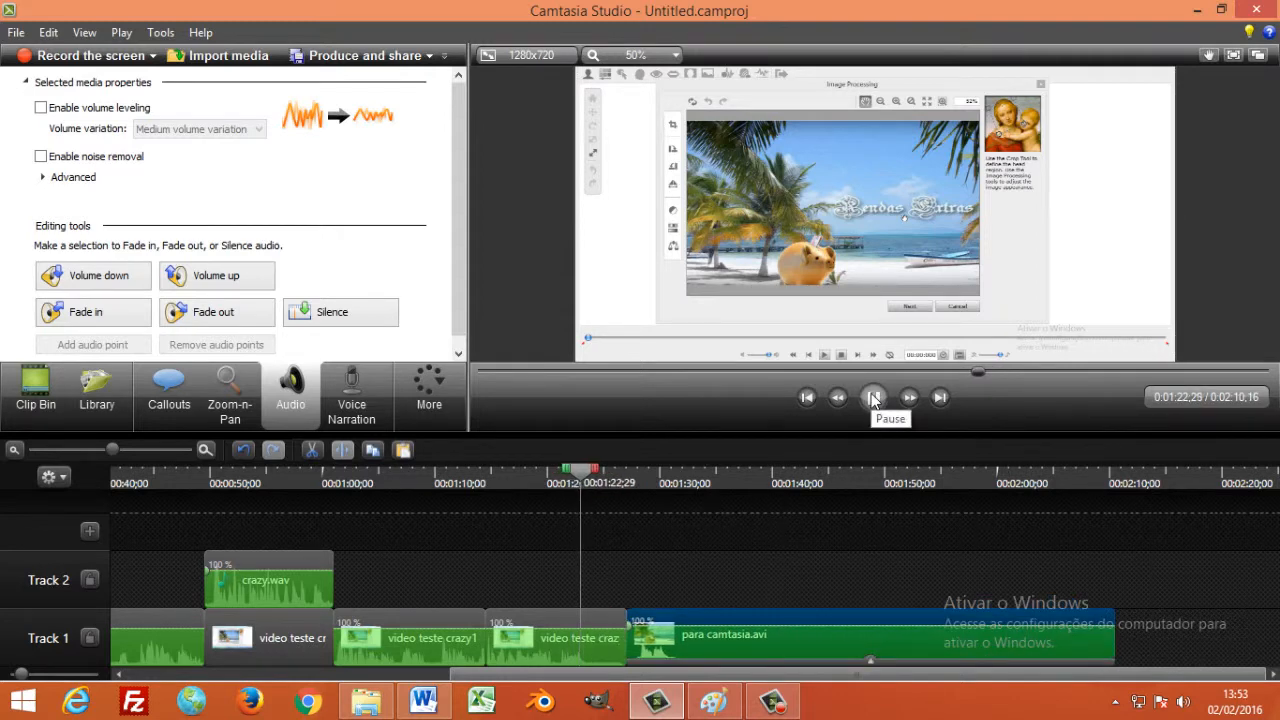
left_click(873, 398)
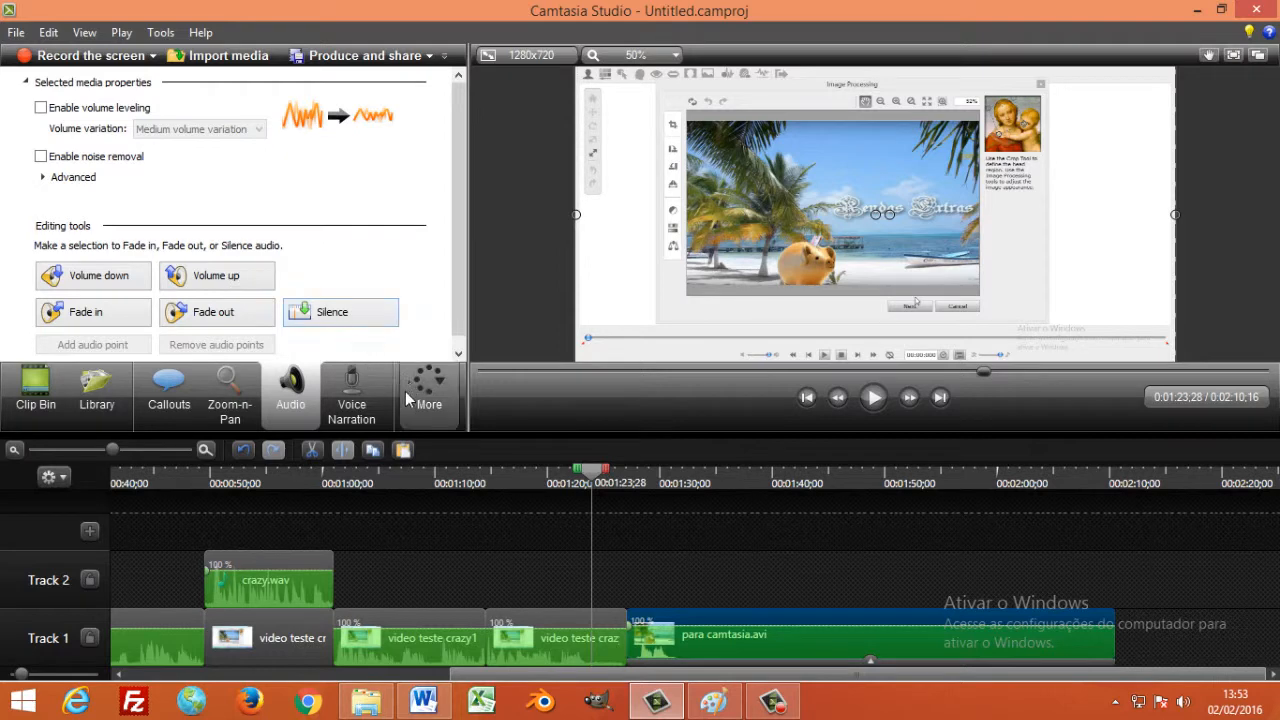
left_click(355, 405)
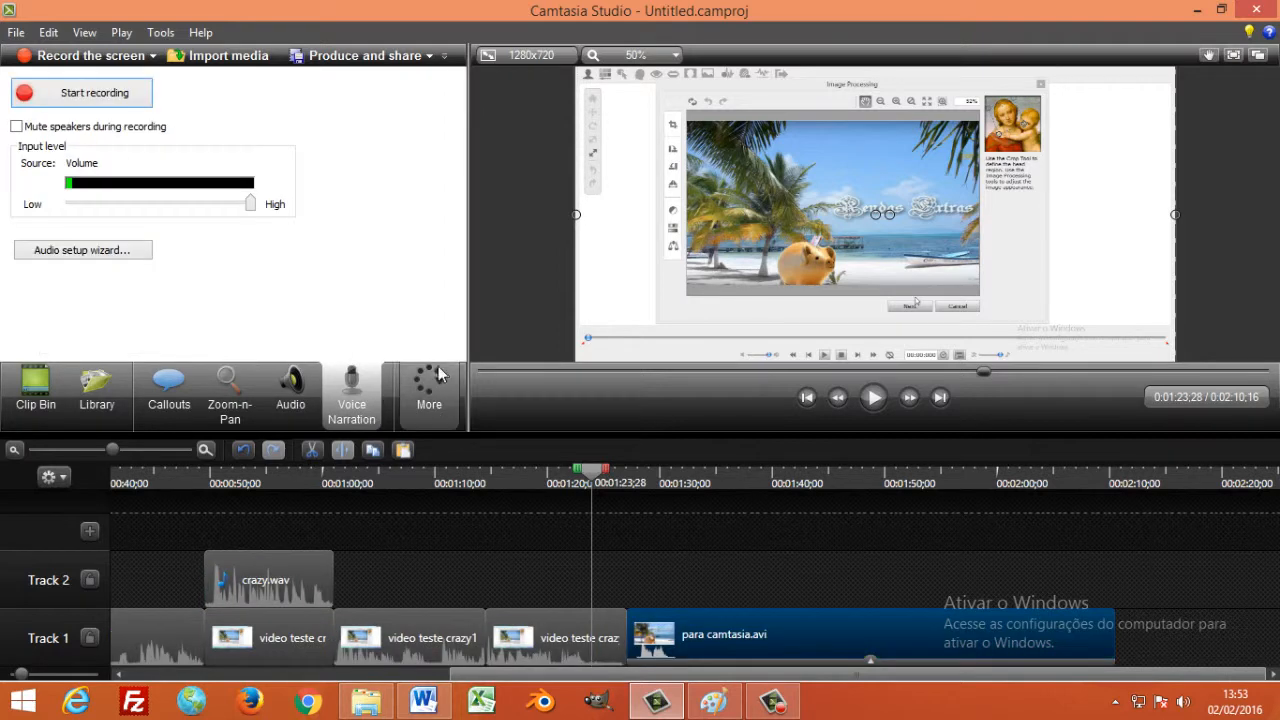
left_click(106, 100)
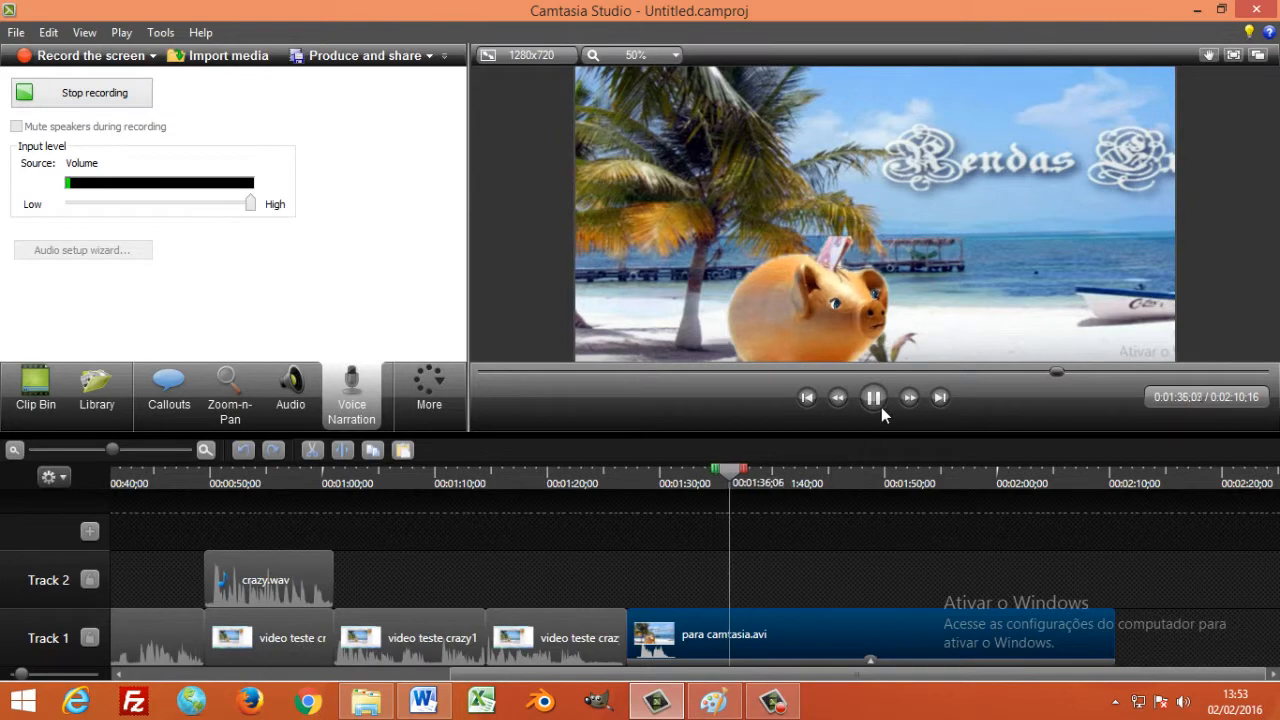
left_click(80, 90)
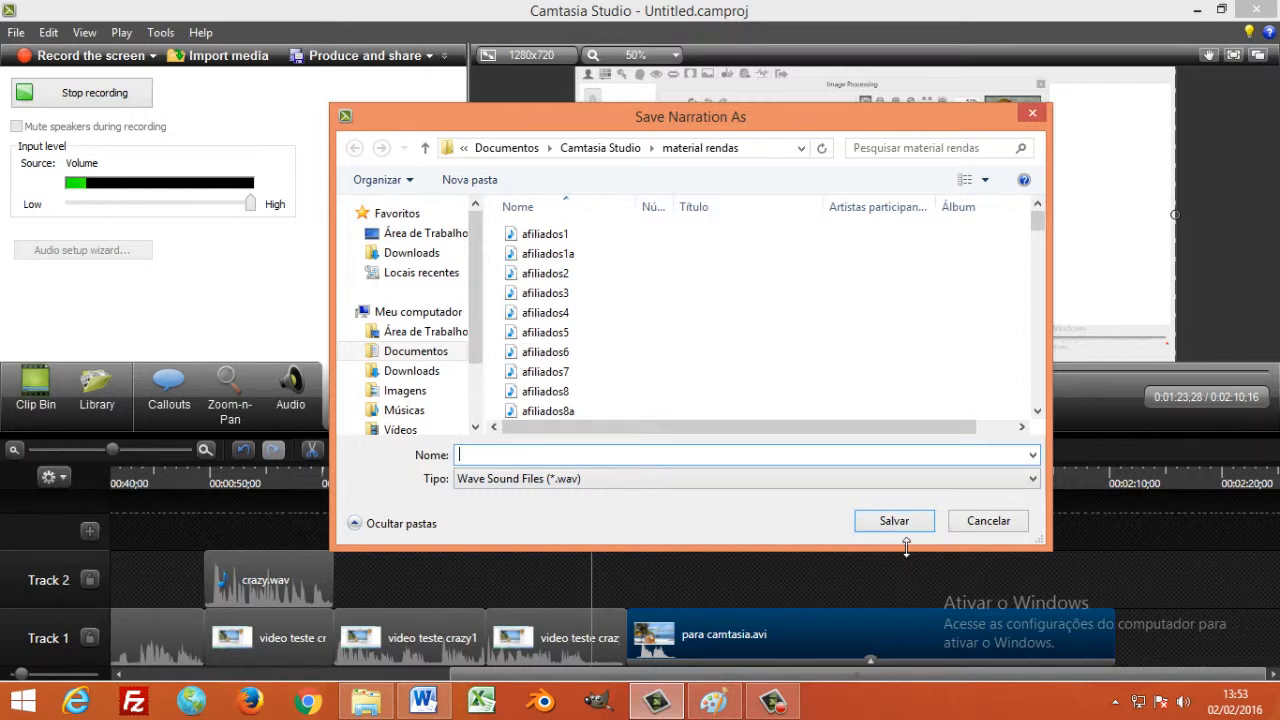
Save the recorded narration as the Wave sound file crazy1 in the material rendas folder
type("crazy")
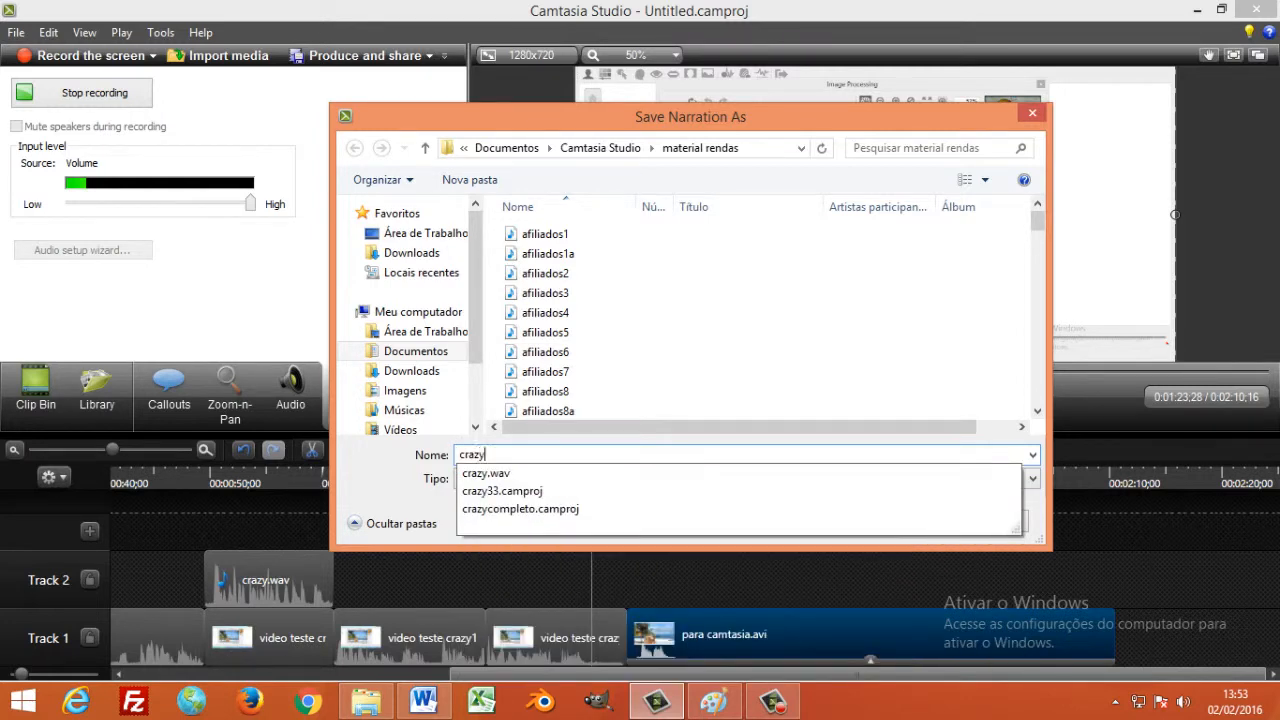
type("1")
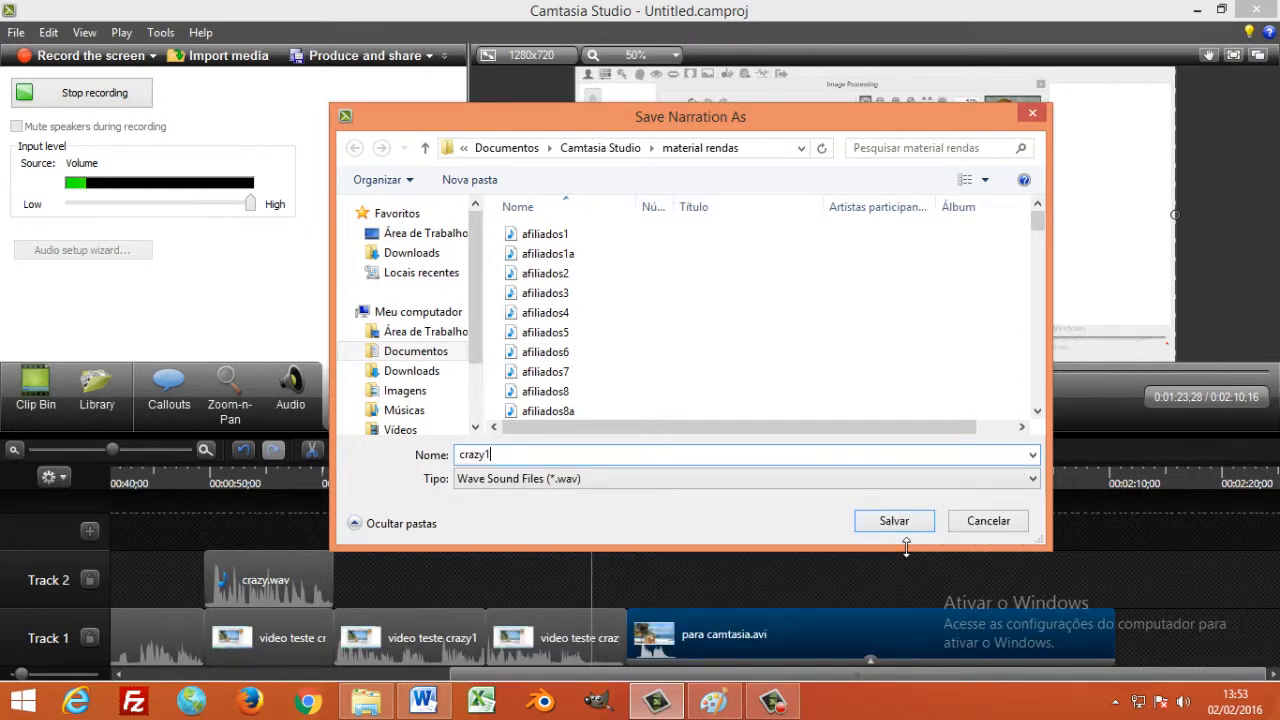
left_click(904, 530)
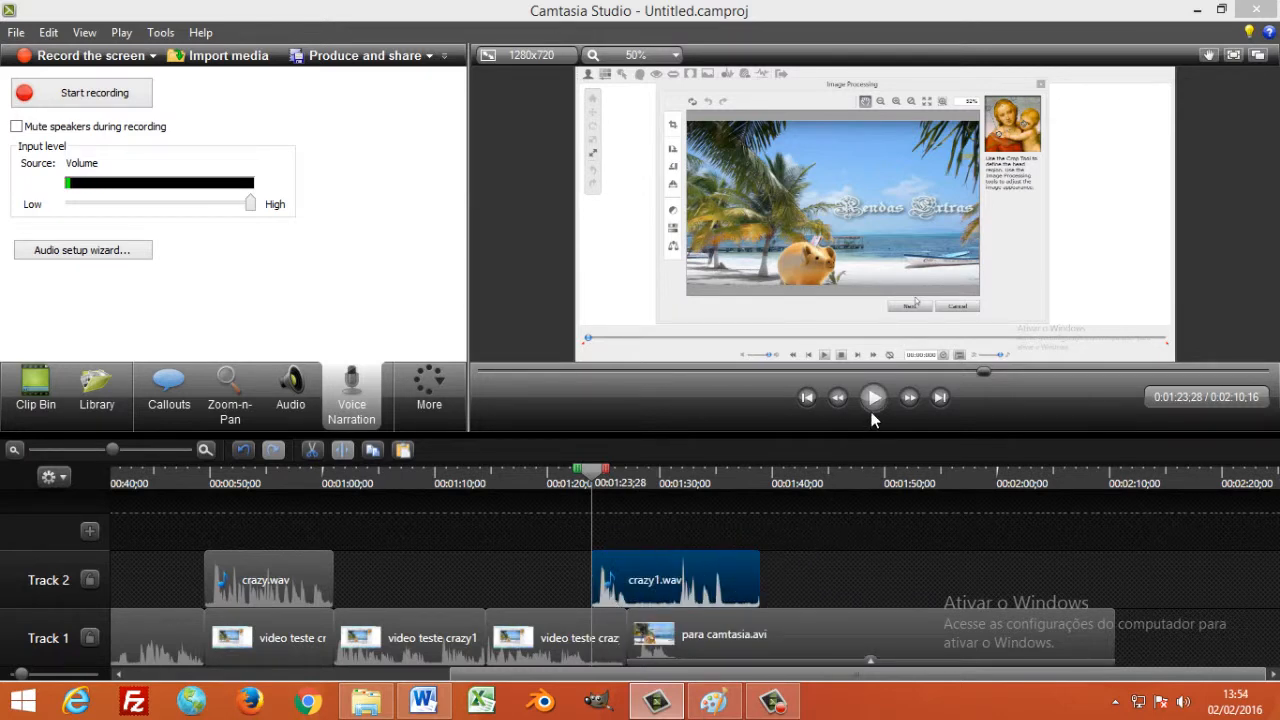
Play back the crazy1.wav narration to 0:01:35;24 and trim the ends of crazy1.wav and para camtasia.avi to that point
left_click(567, 480)
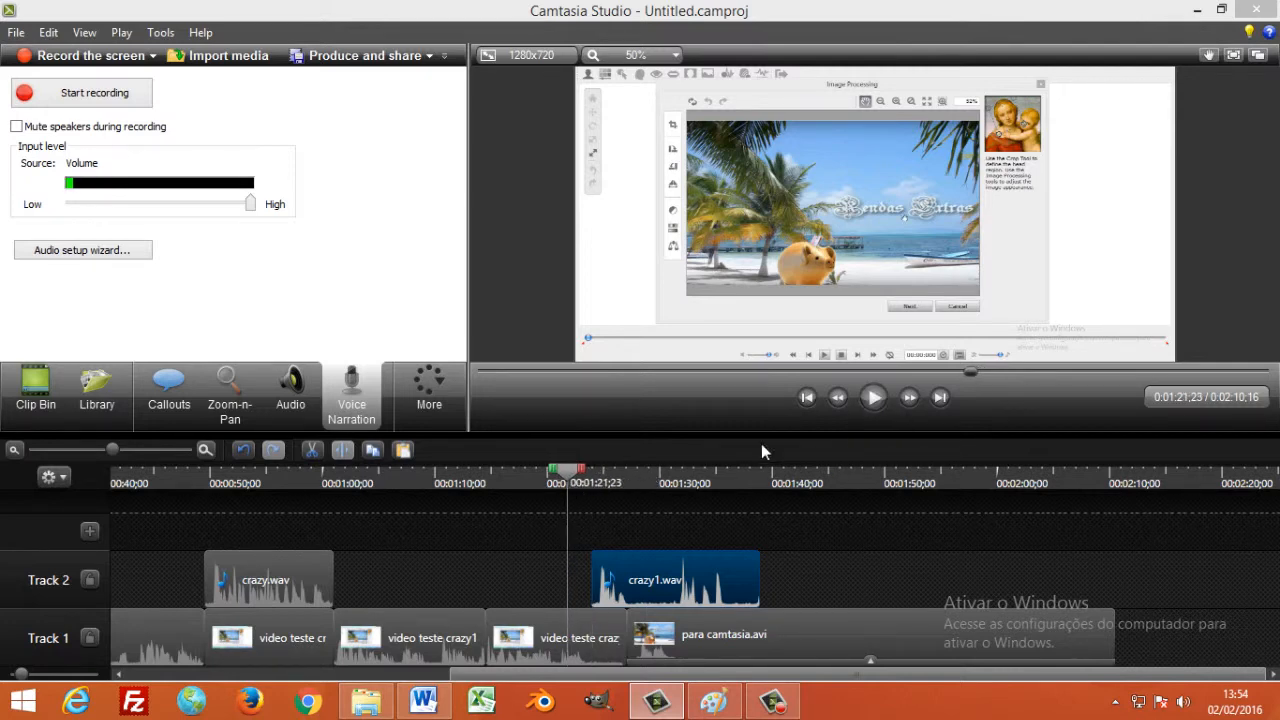
left_click_drag(567, 480, 575, 483)
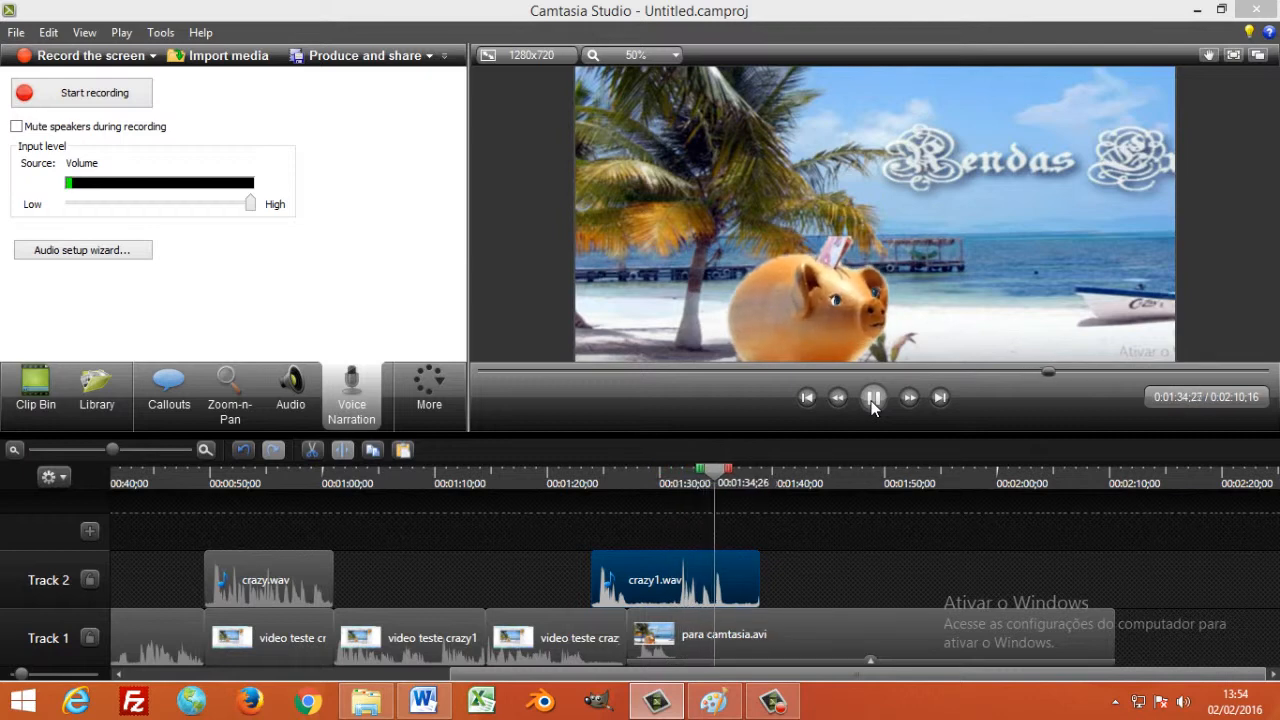
left_click(873, 400)
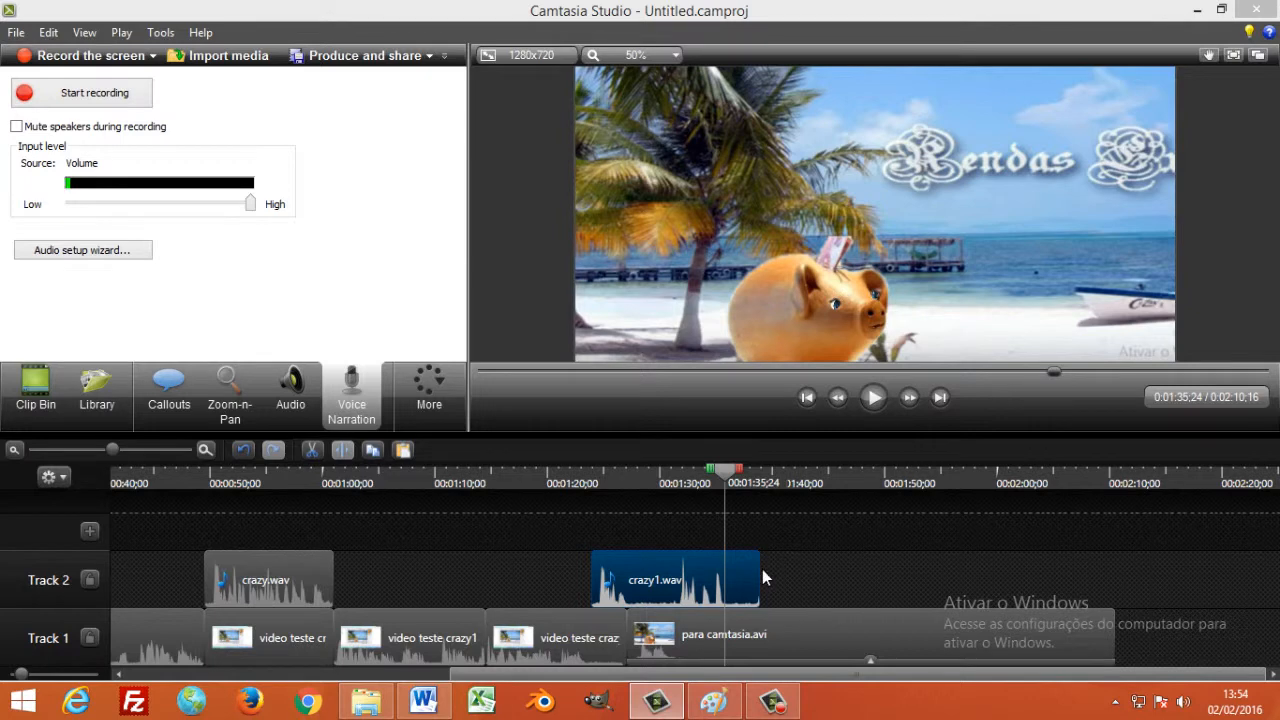
left_click_drag(759, 569, 730, 571)
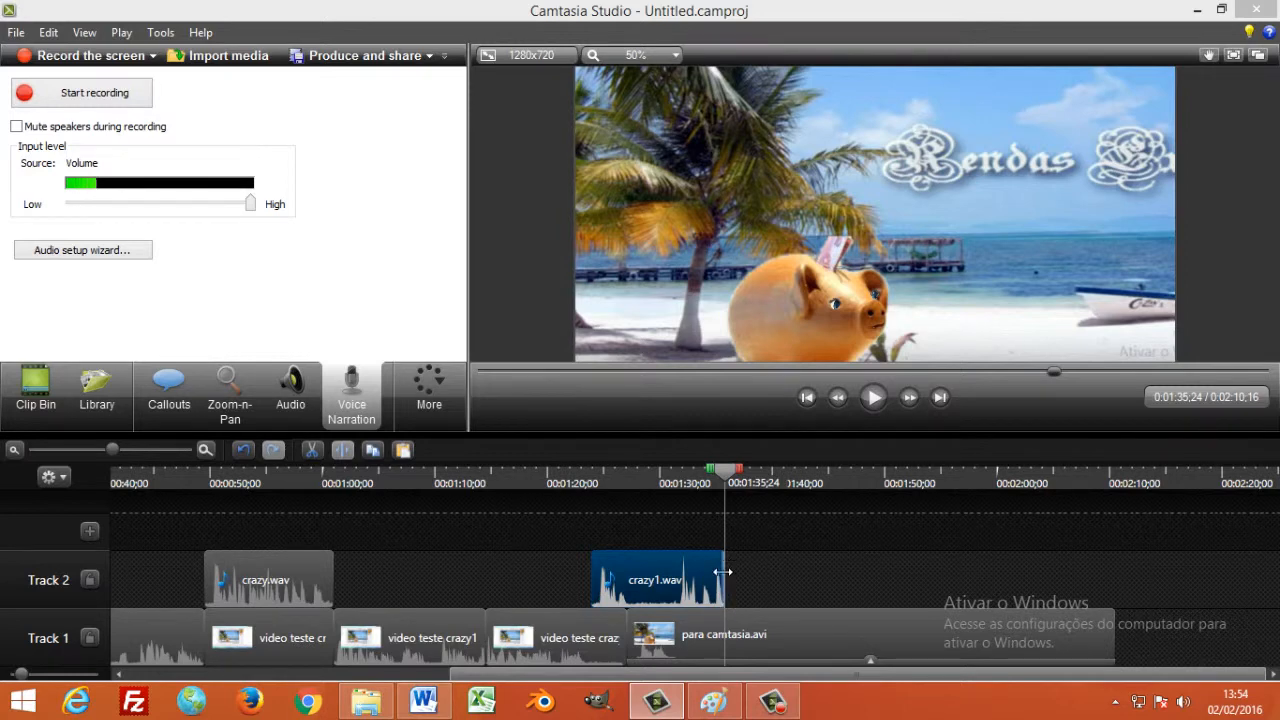
left_click_drag(1113, 638, 729, 645)
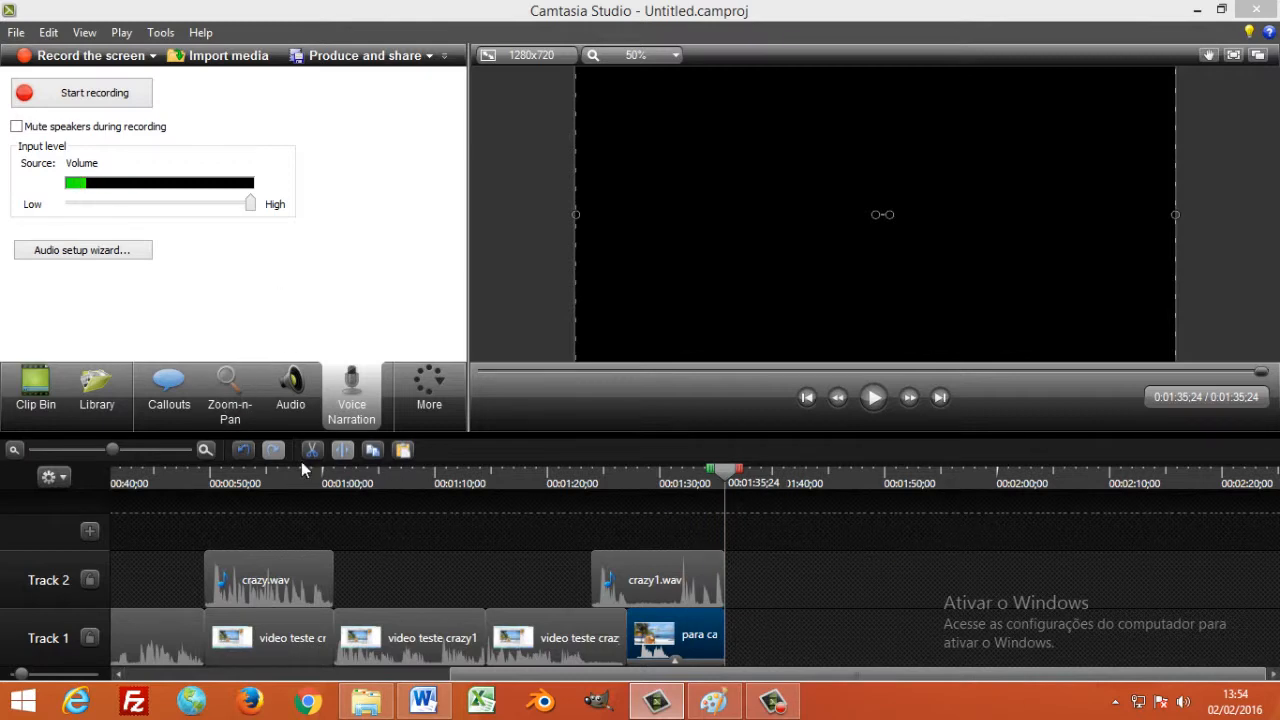
Add intropra.avi to Track 1 directly after para camtasia.avi at 0:01:35;24 and preview its beginning
left_click(31, 407)
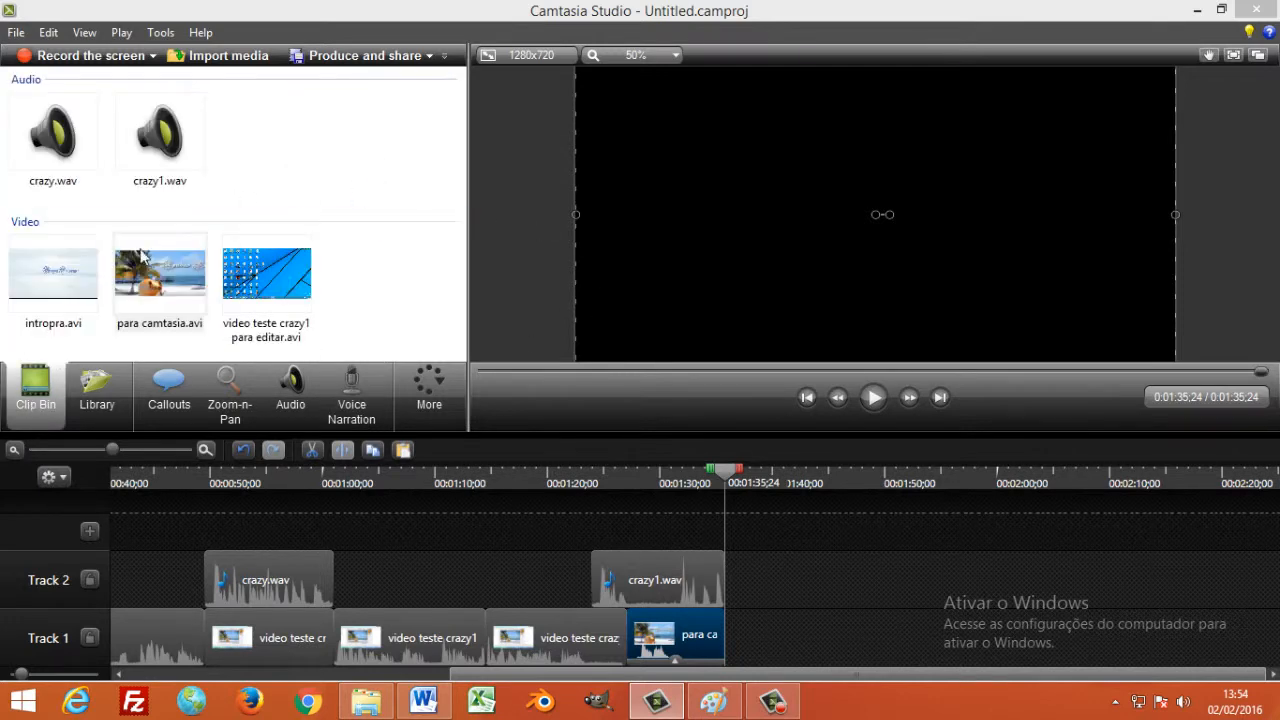
left_click_drag(59, 267, 745, 644)
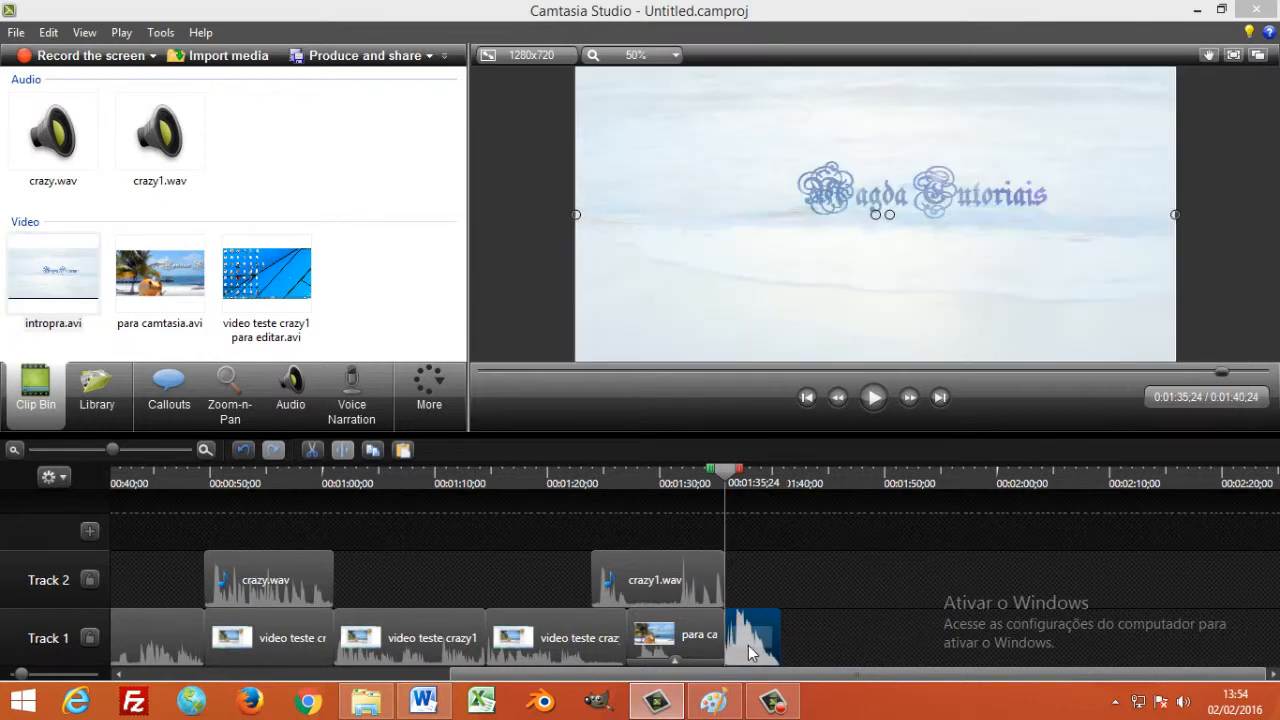
left_click(874, 398)
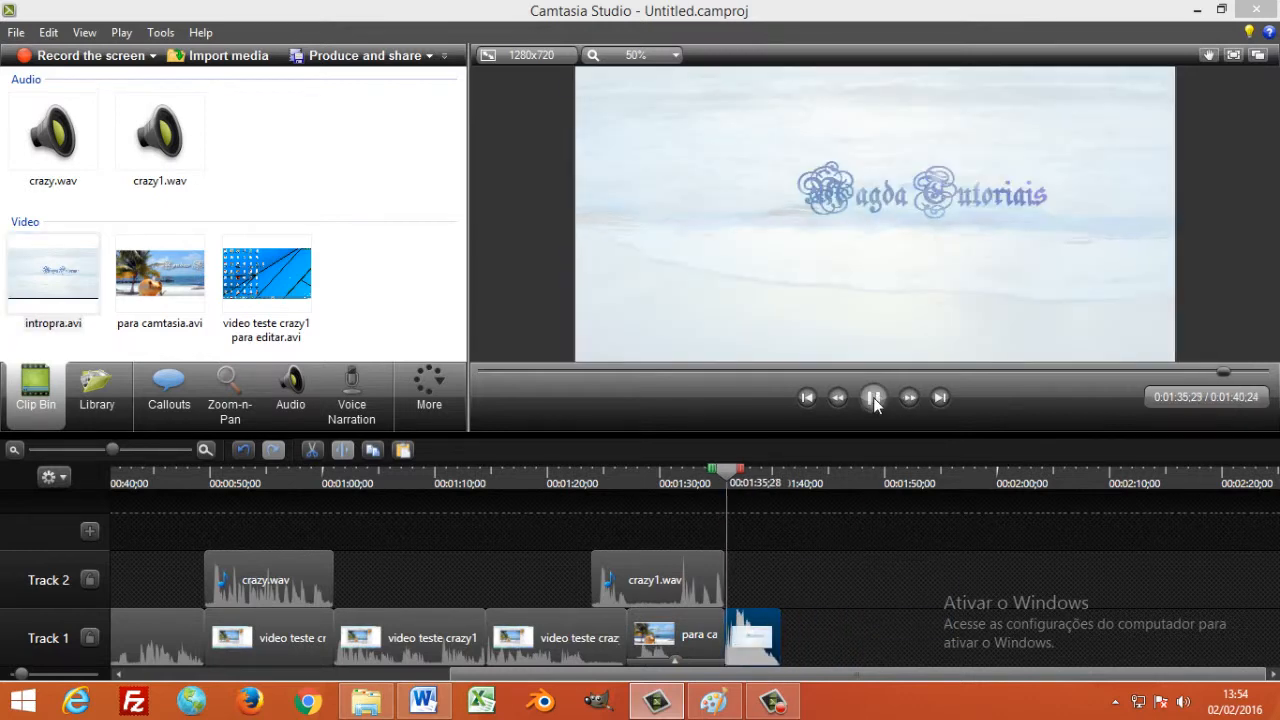
left_click(874, 398)
left_click_drag(739, 470, 725, 472)
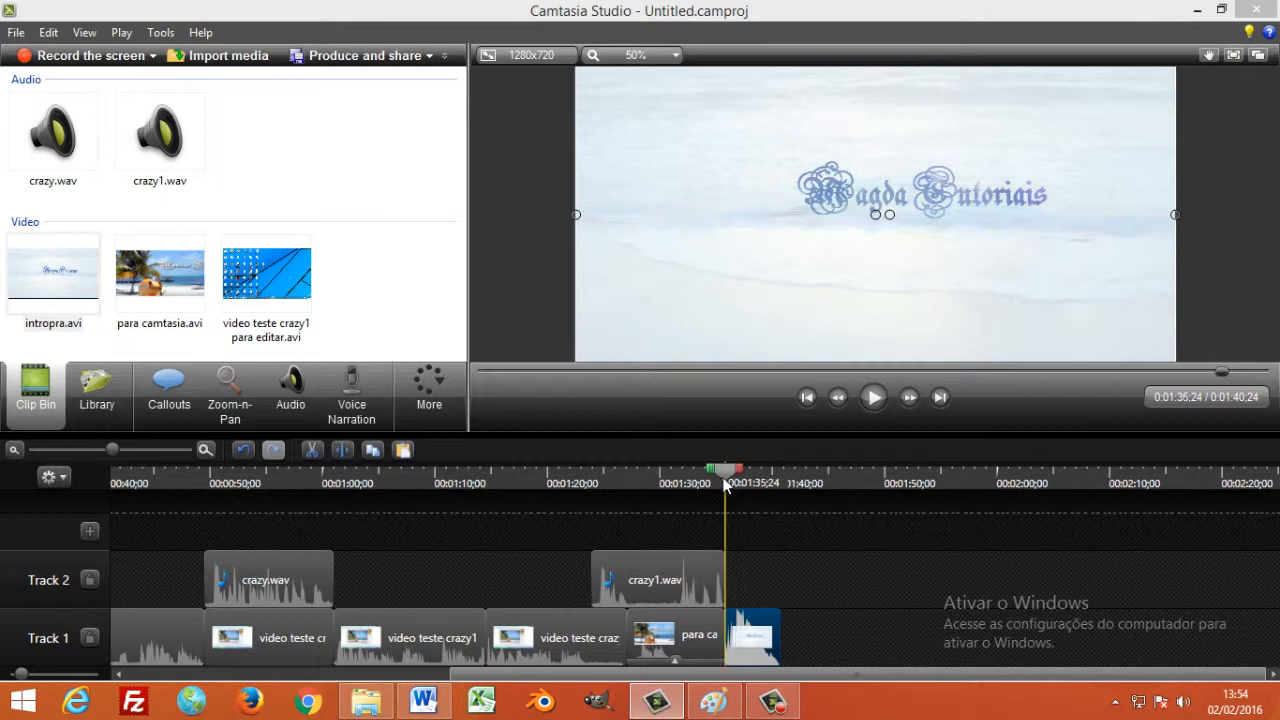
Apply an audio fade-in to the closing intropra.avi clip at the end of Track 1
right_click(757, 650)
key("Escape")
left_click(291, 402)
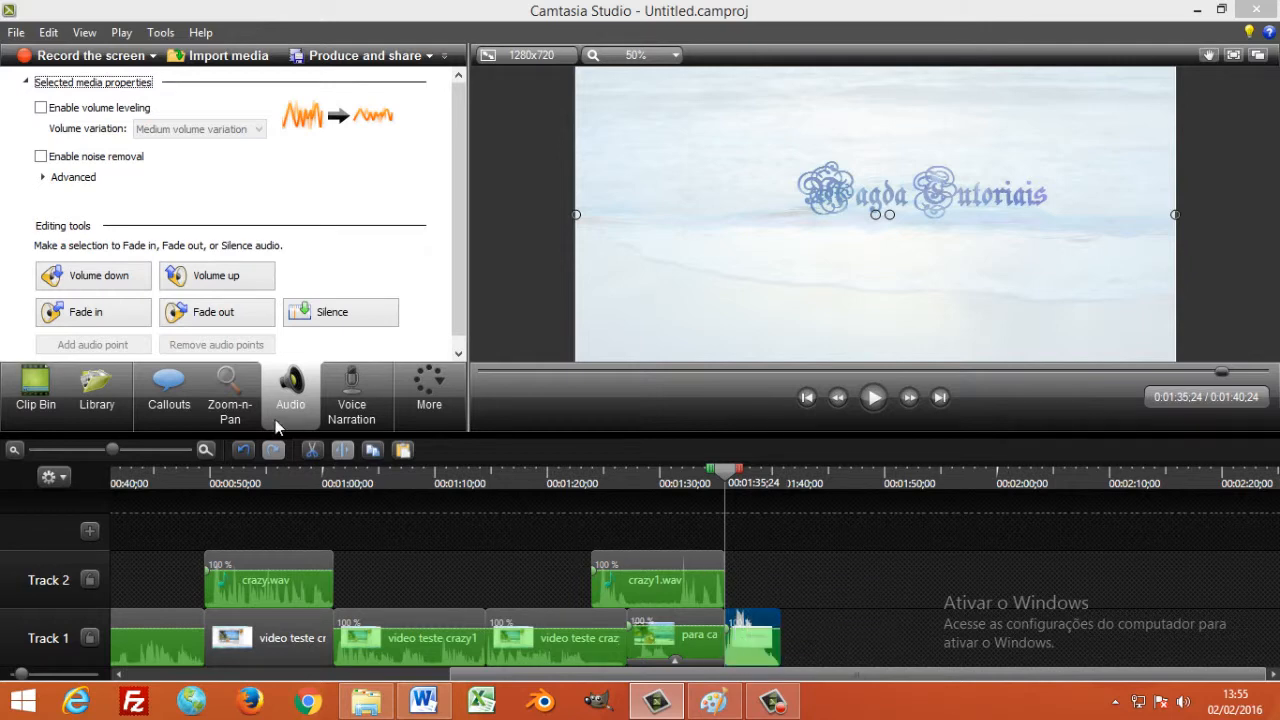
left_click(94, 312)
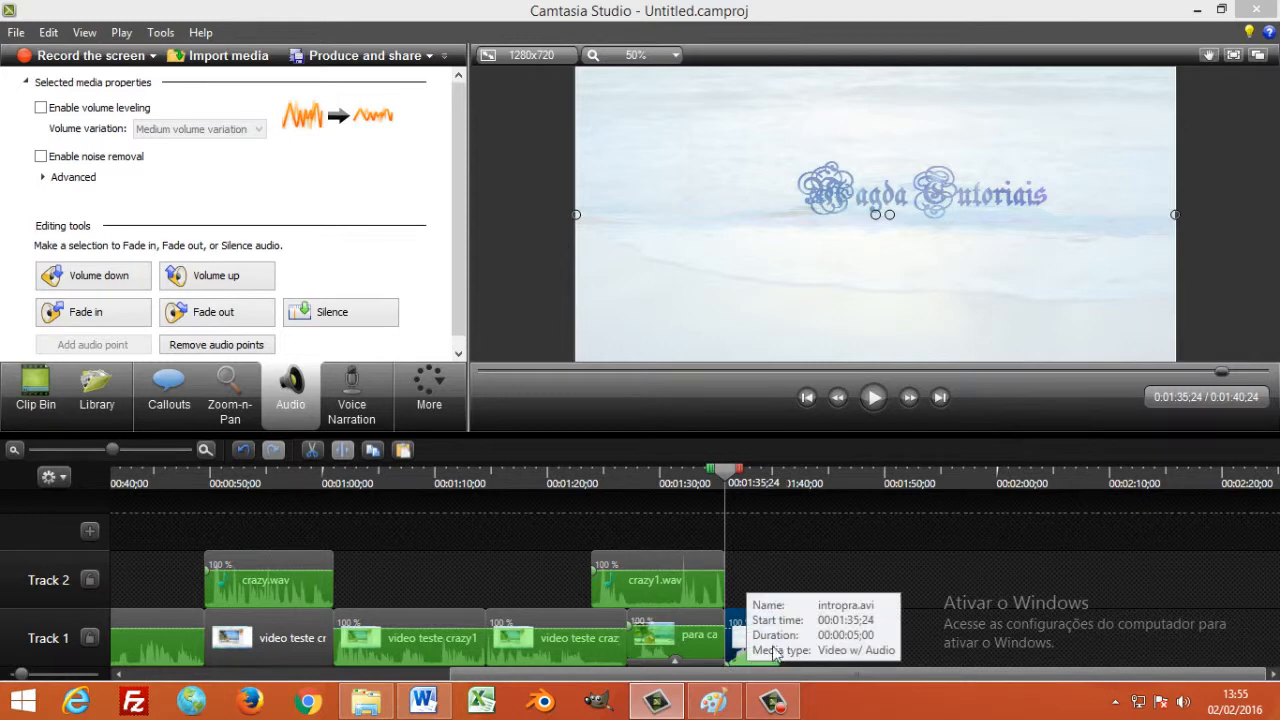
Play back the closing intropra.avi clip with its fade-in and return the playhead to the start of the project
left_click(881, 399)
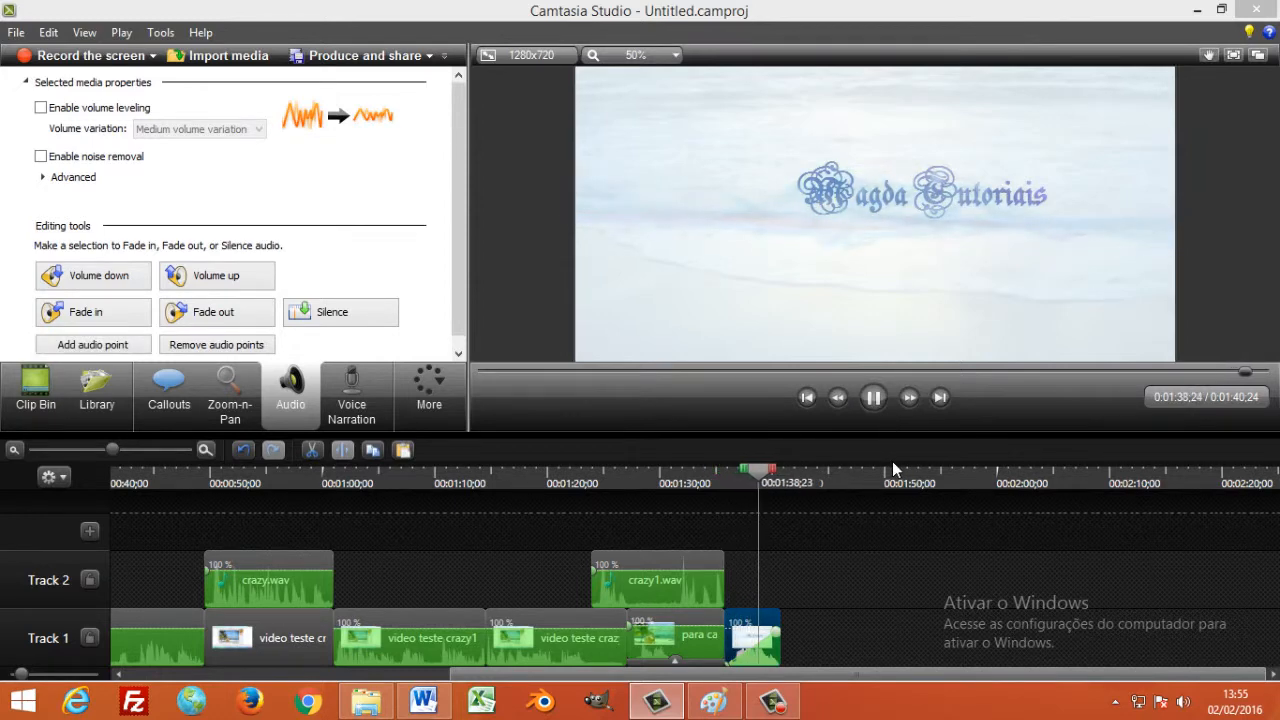
left_click(874, 398)
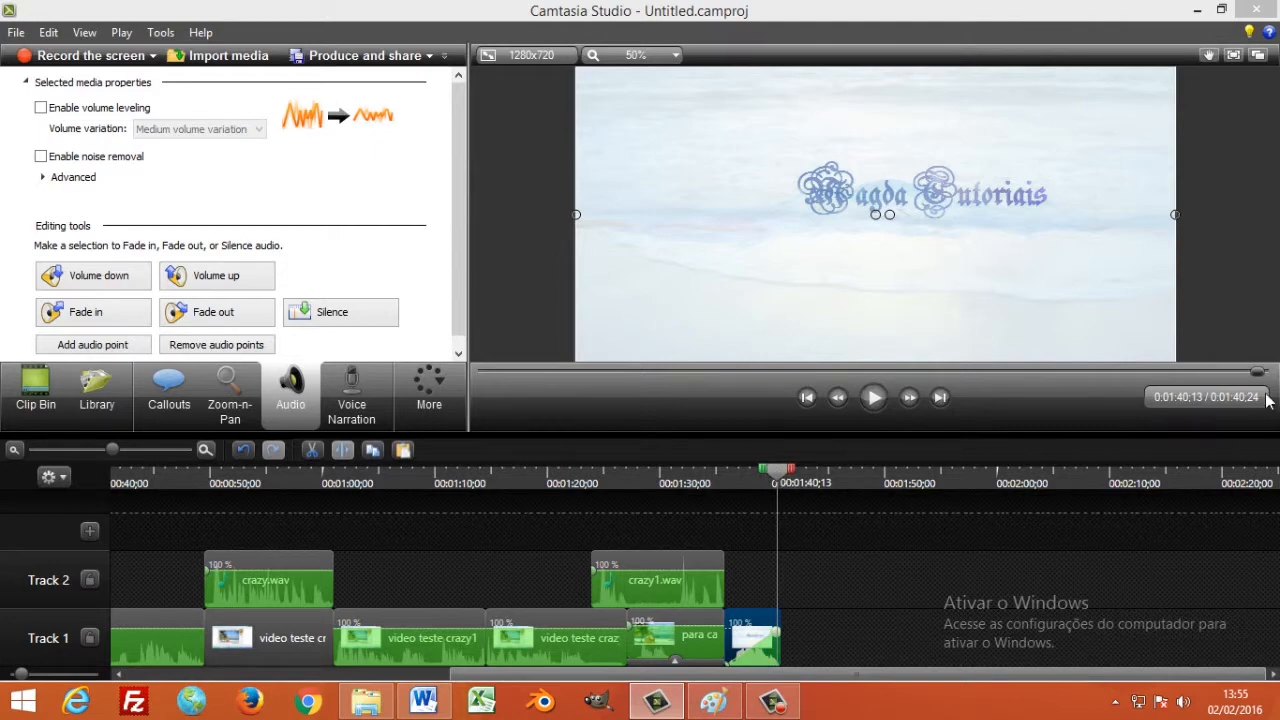
left_click_drag(1258, 372, 412, 338)
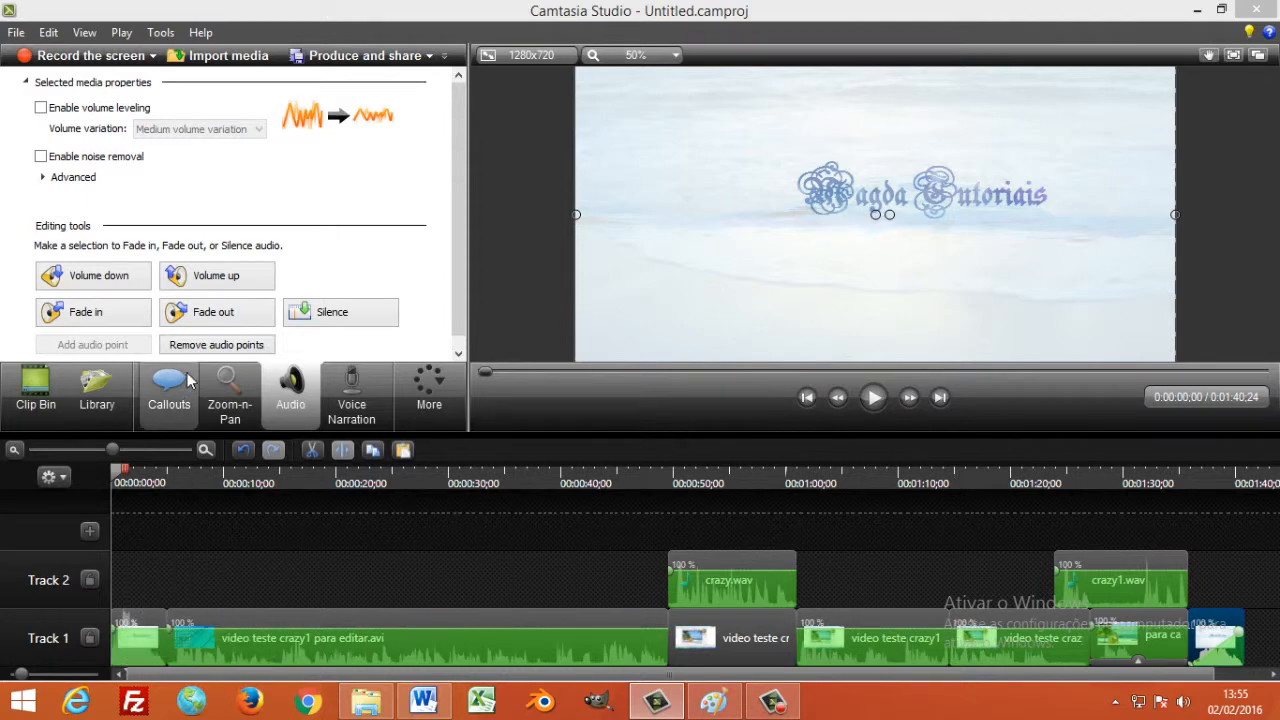
Apply an audio fade-out to the closing and opening intro clips on Track 1, extending the opening clip's fade across its full length
left_click(218, 313)
left_click(132, 651)
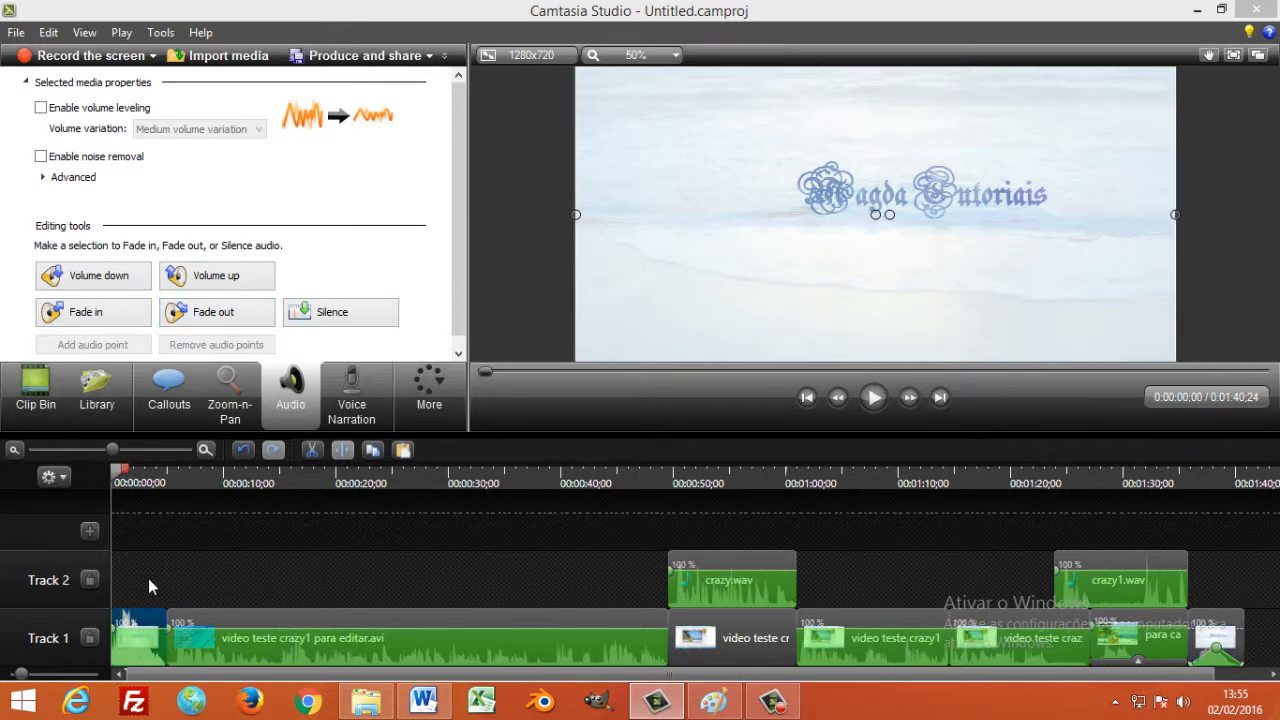
left_click(227, 314)
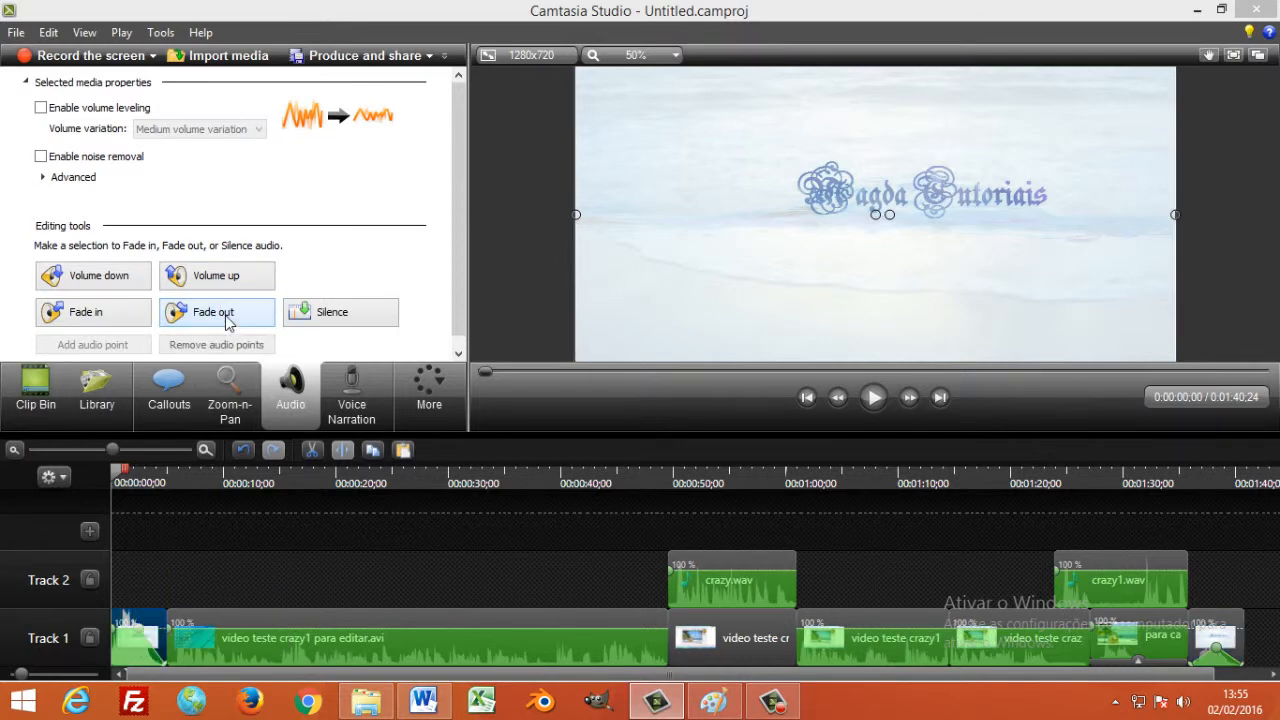
left_click(153, 640)
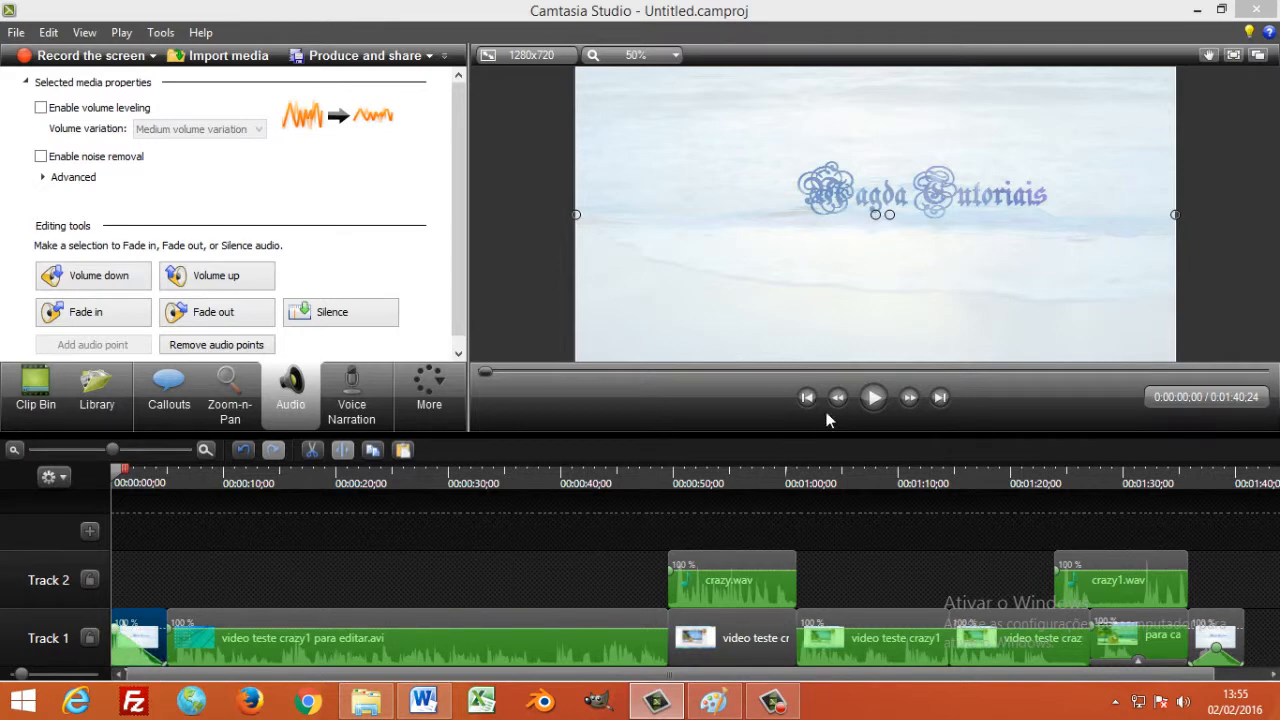
Play back the opening intro clip with its fade-out and return the playhead to the start of the project
left_click(873, 398)
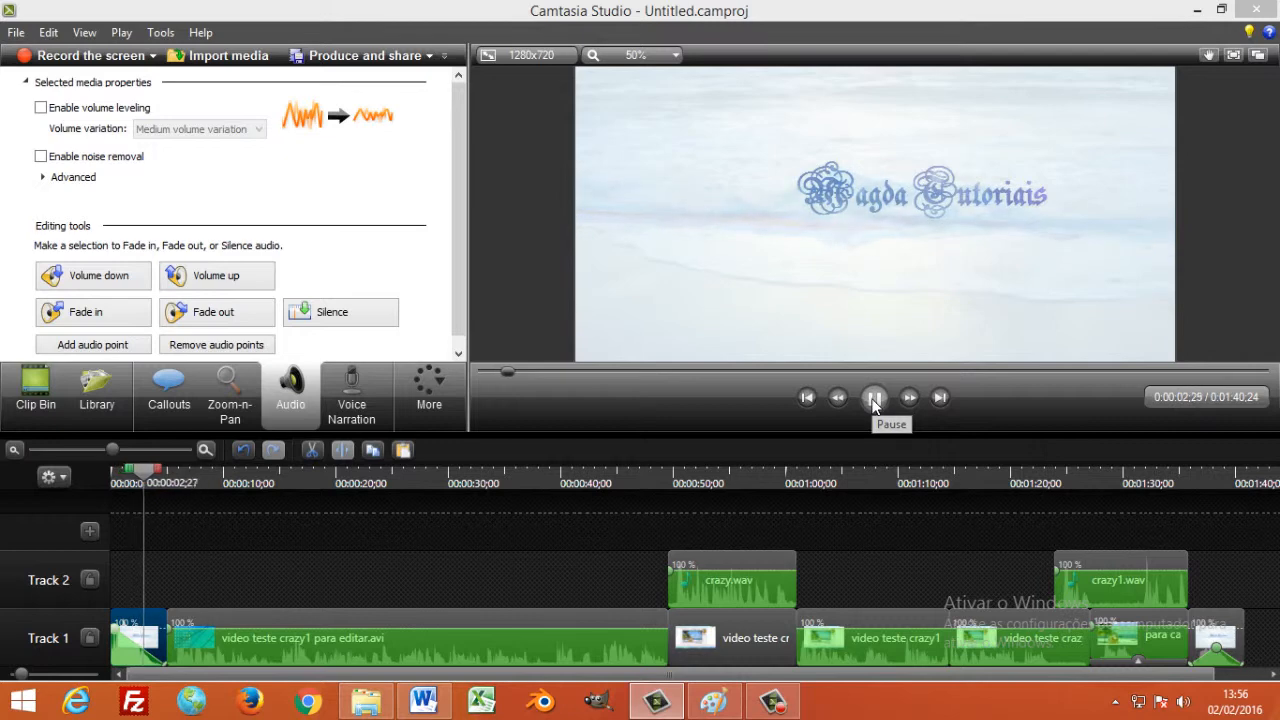
left_click(873, 398)
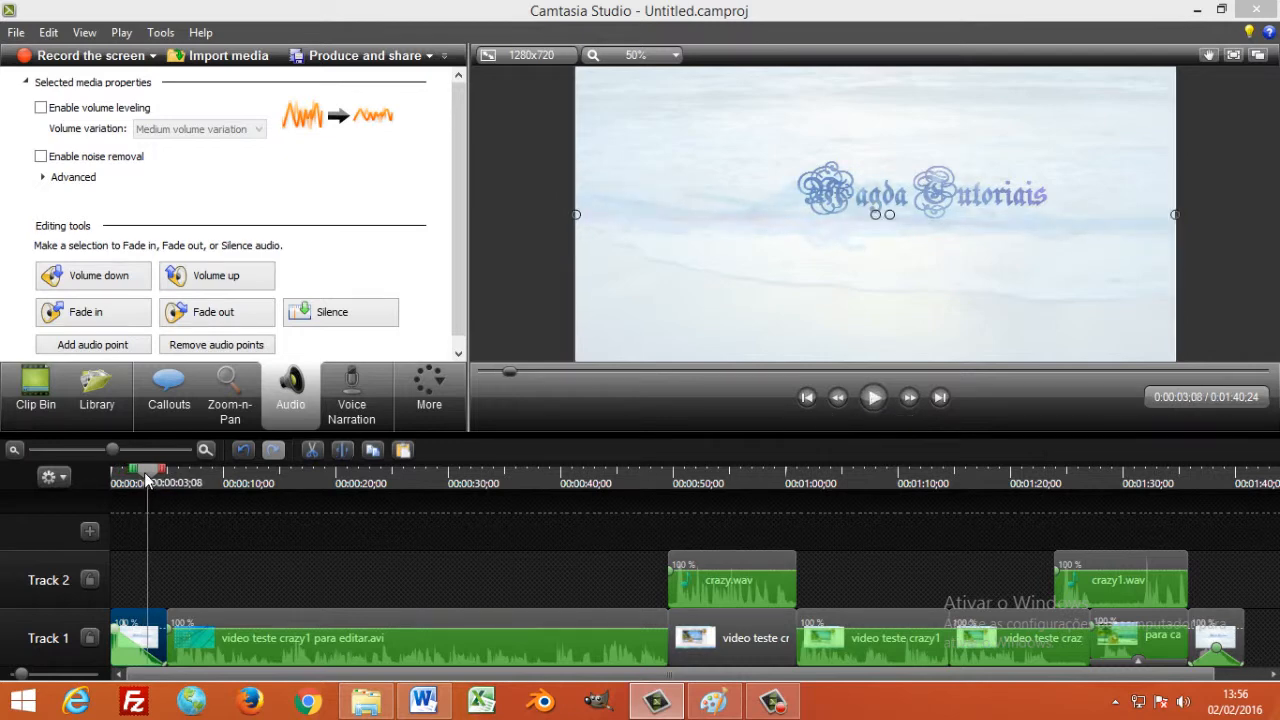
left_click_drag(146, 484, 98, 472)
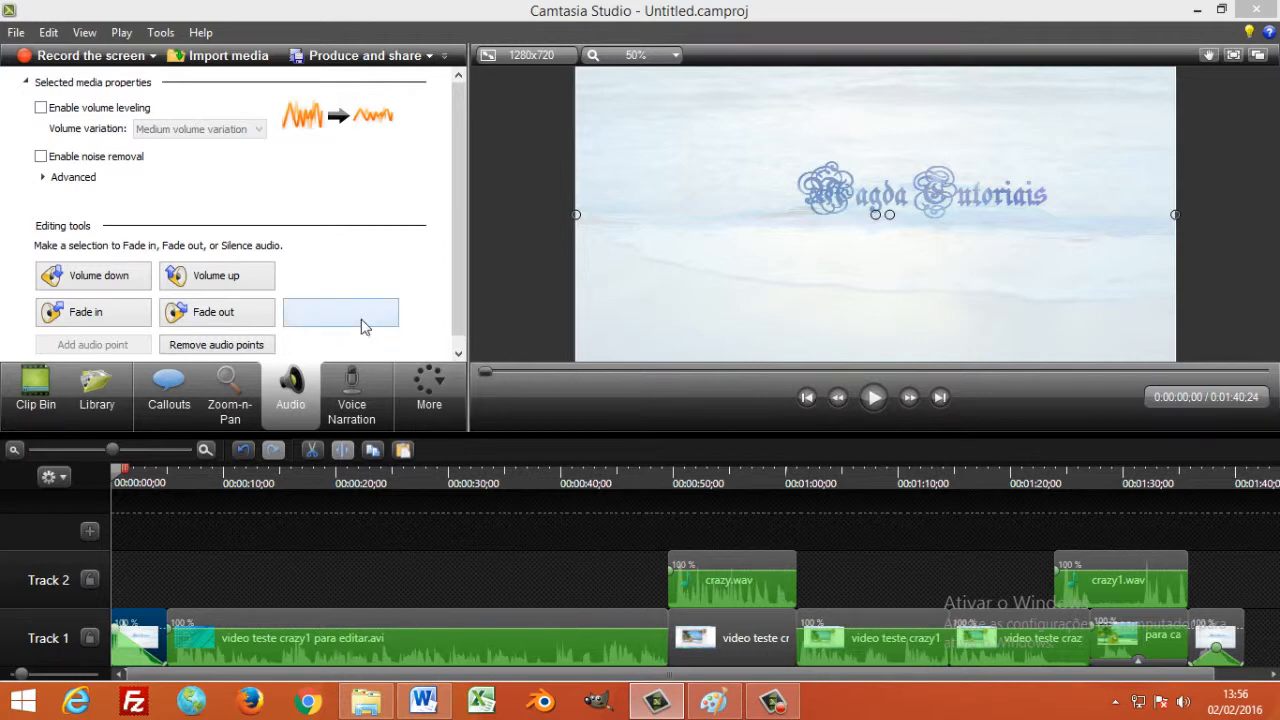
Record a voice narration of about 3 seconds from the project start and save it as crazy2 in the material rendas folder
left_click(364, 412)
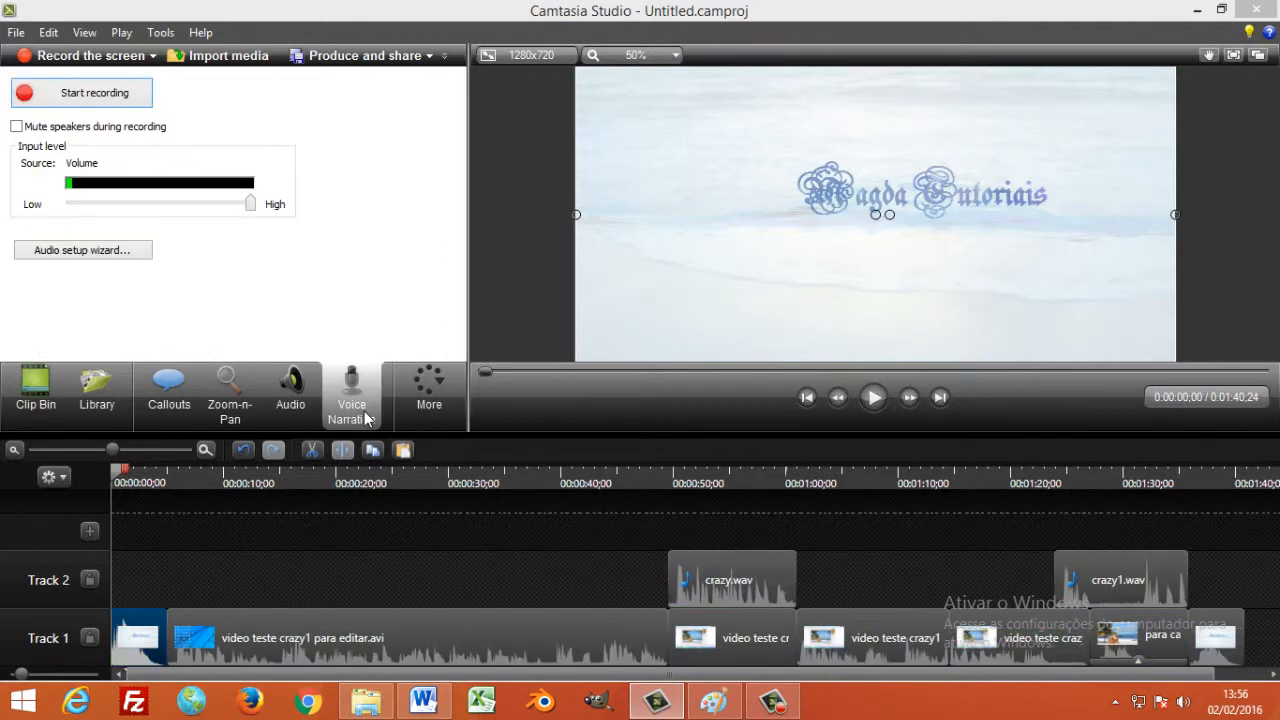
left_click(88, 100)
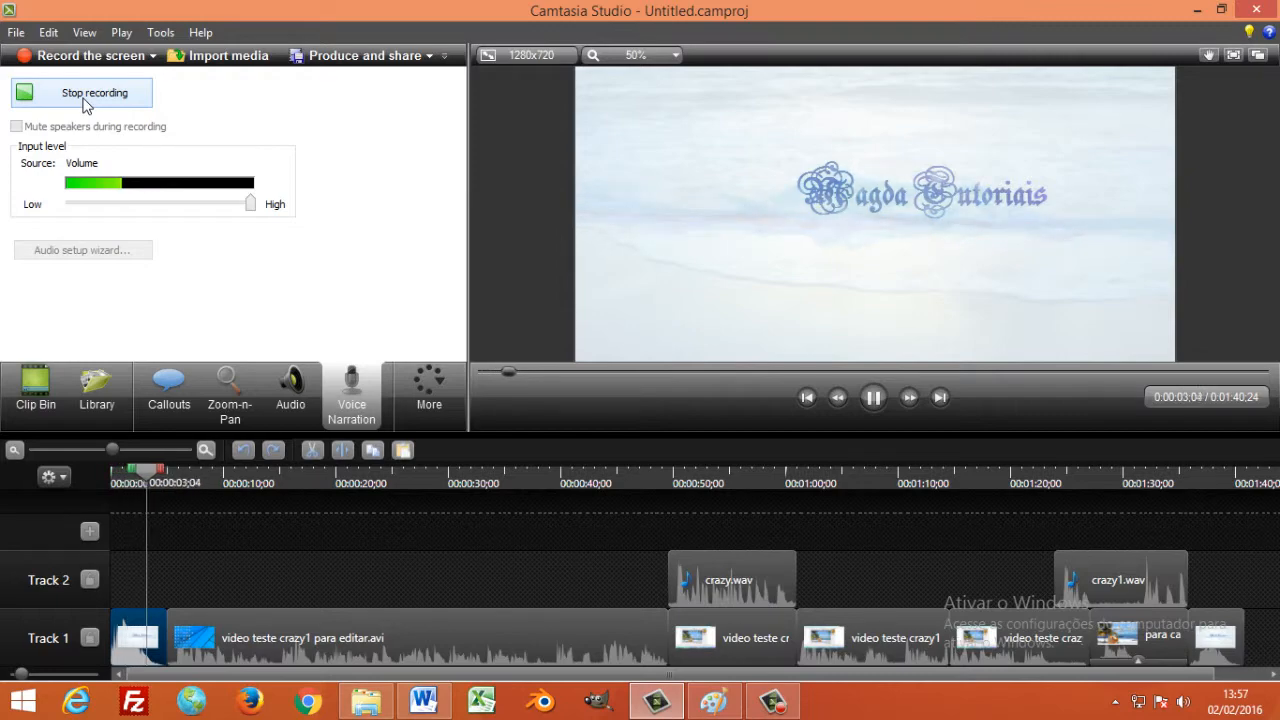
left_click(88, 96)
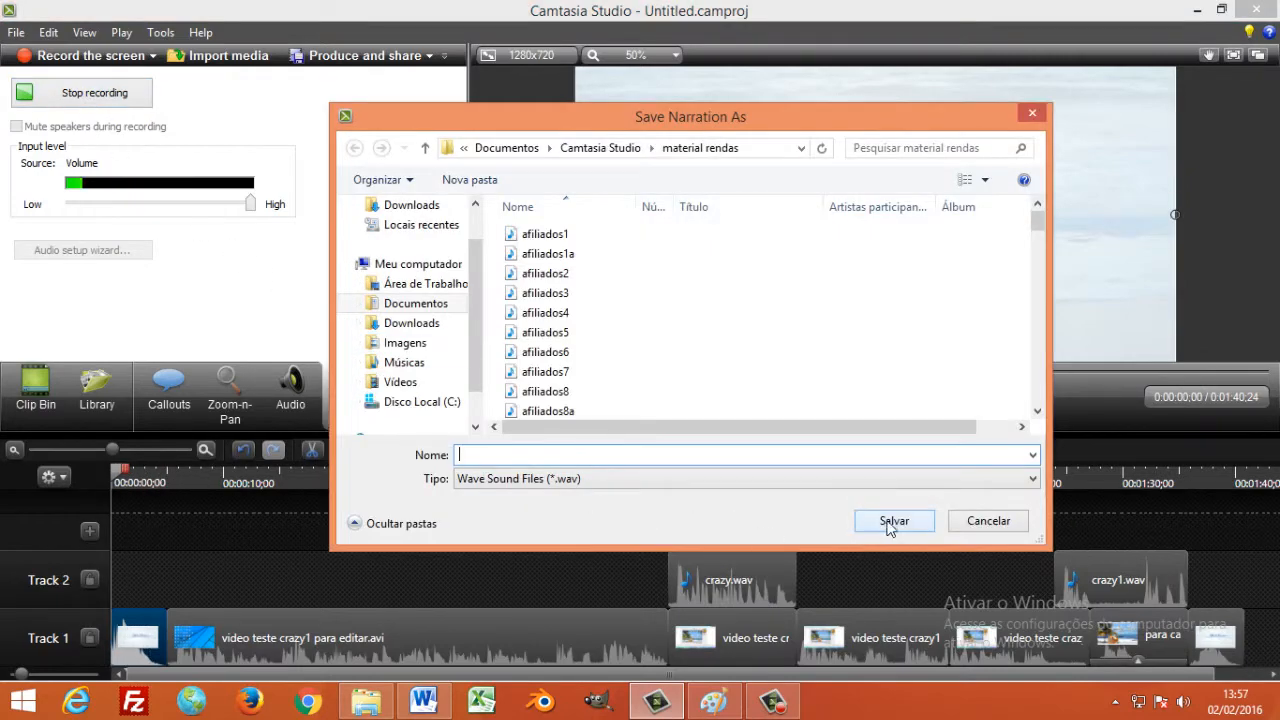
type("cr")
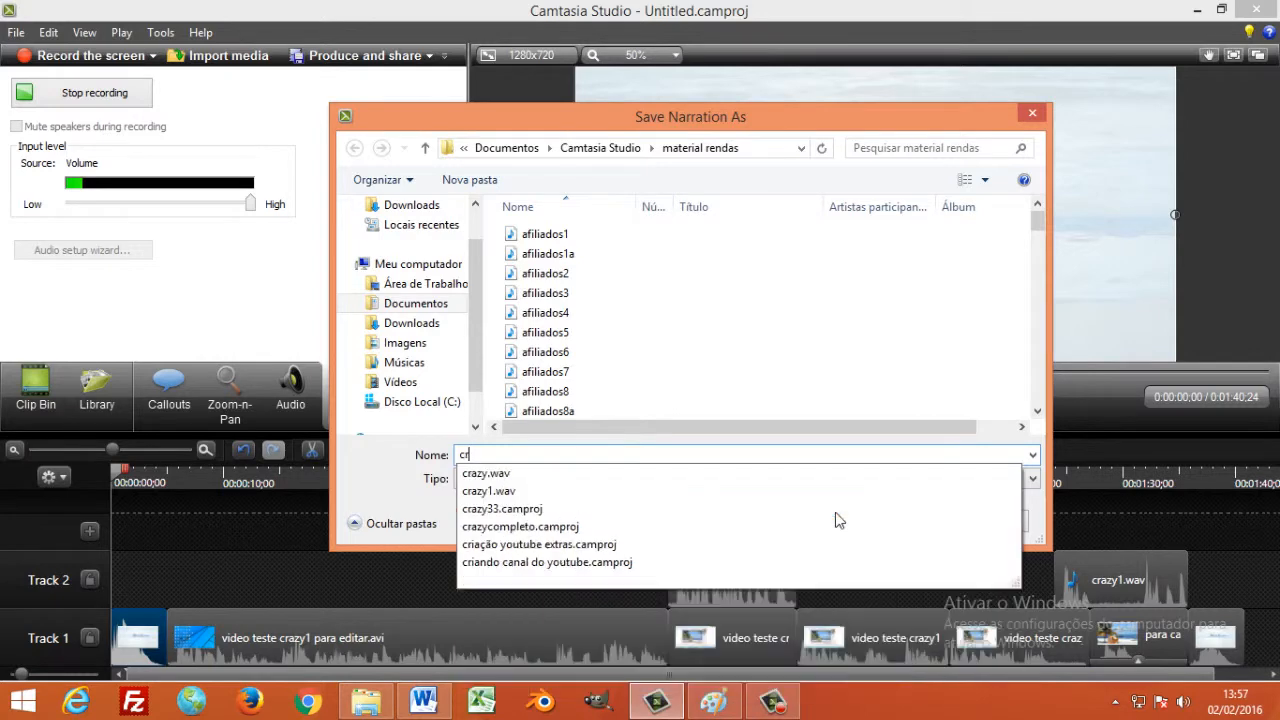
type("a")
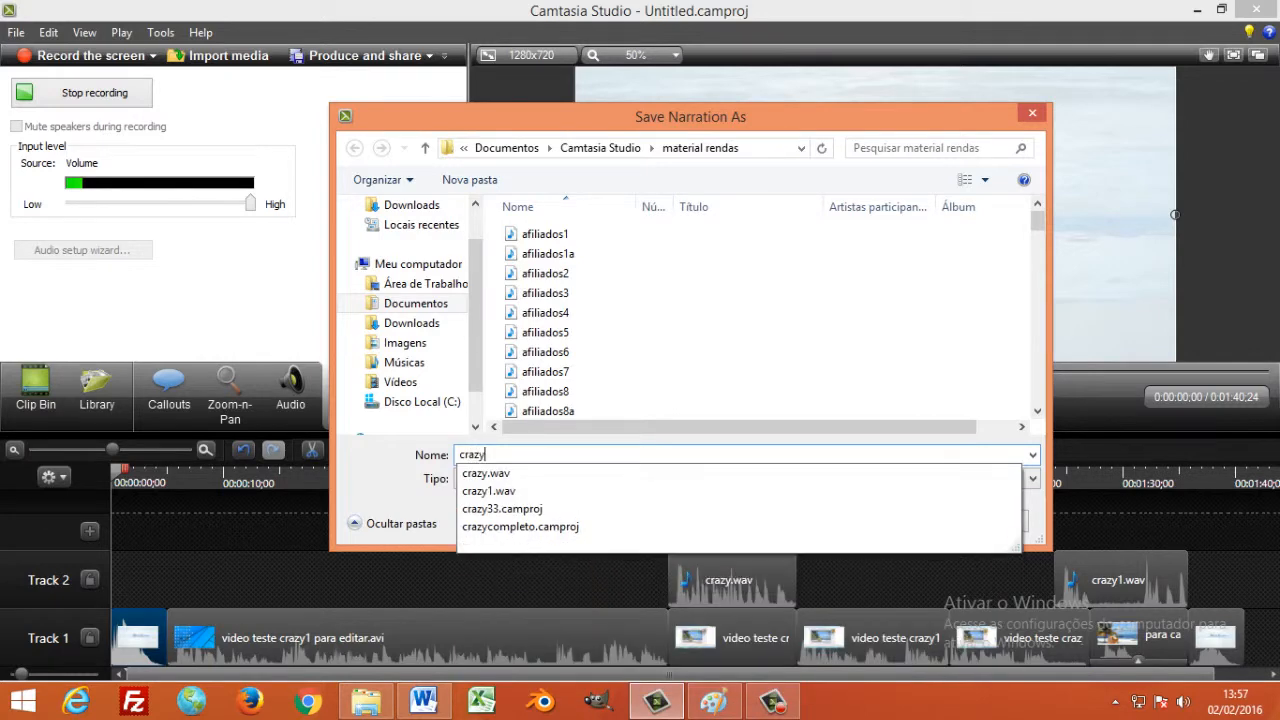
type("zy2")
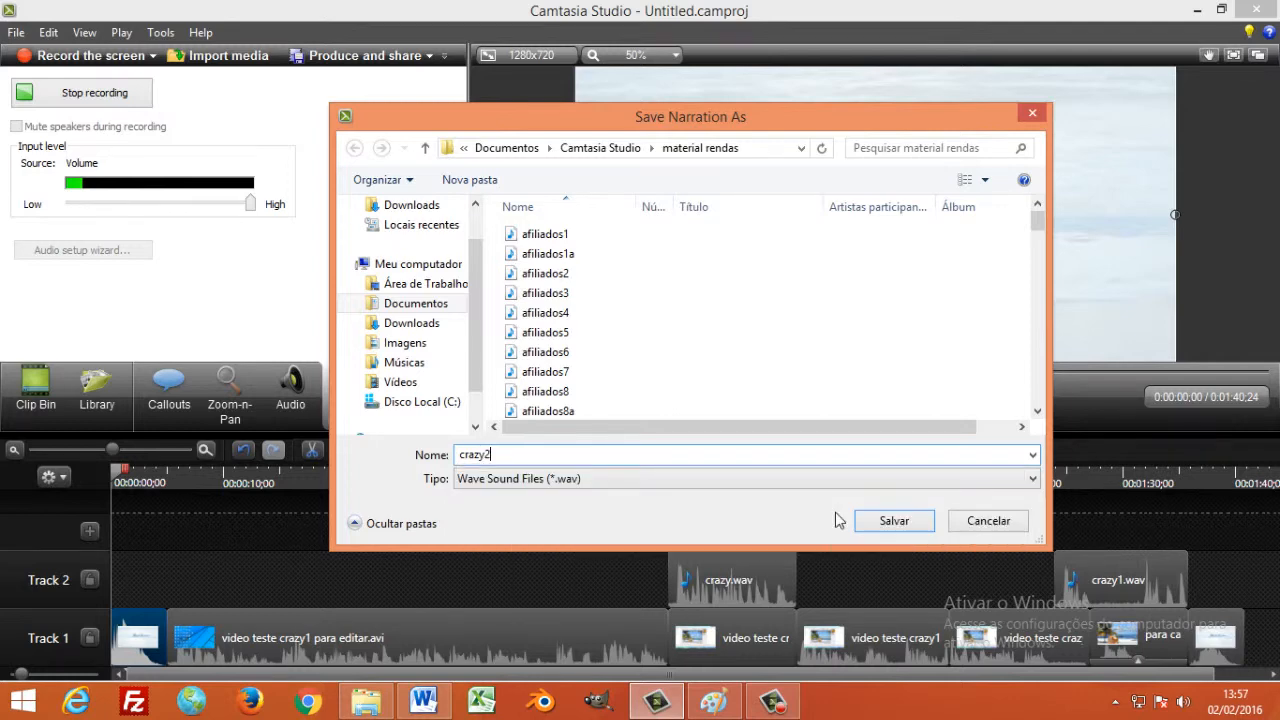
left_click(898, 520)
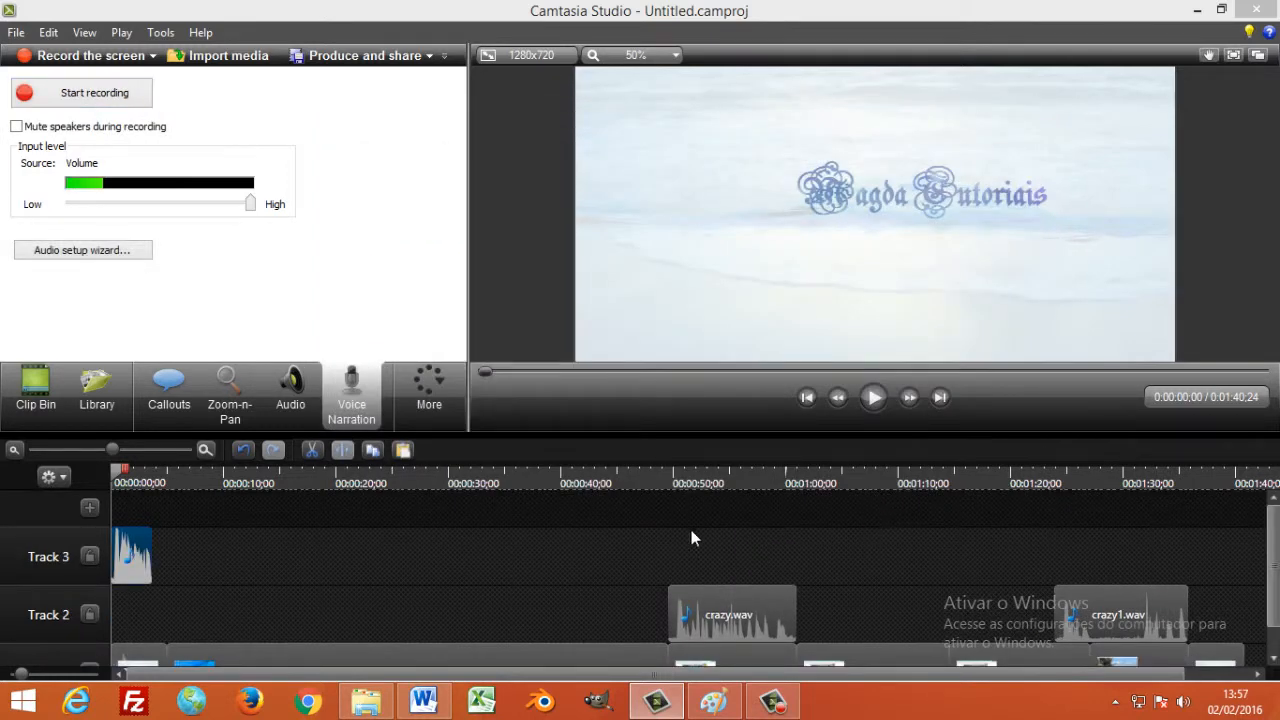
Move the crazy2 narration from Track 3 to the start of Track 2 and play back the opening to 0:00:05;27
left_click_drag(128, 564, 119, 626)
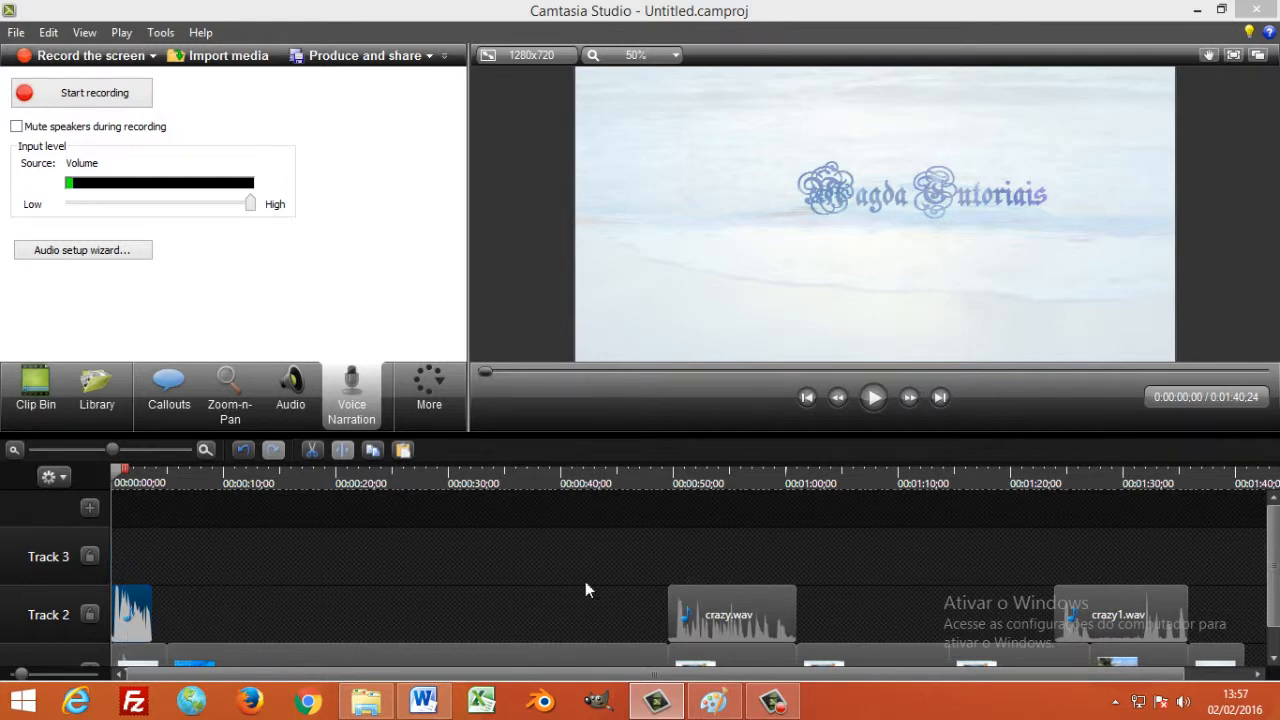
left_click(873, 398)
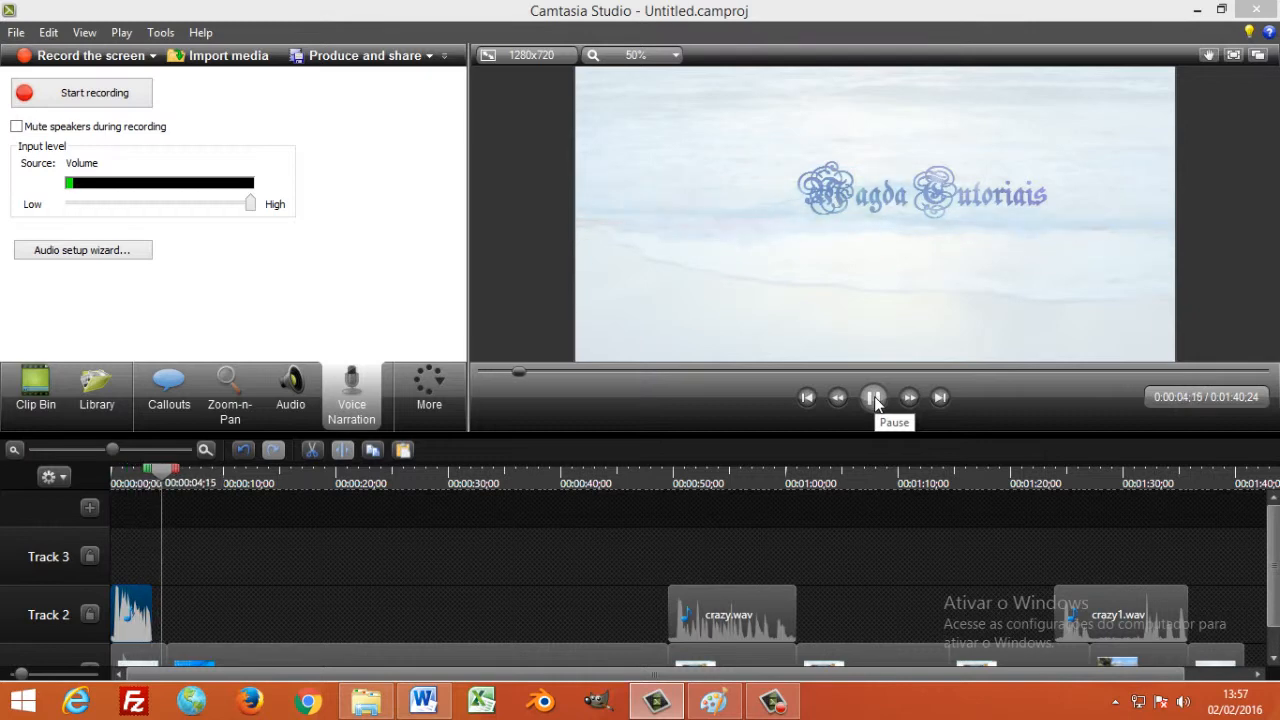
left_click(873, 398)
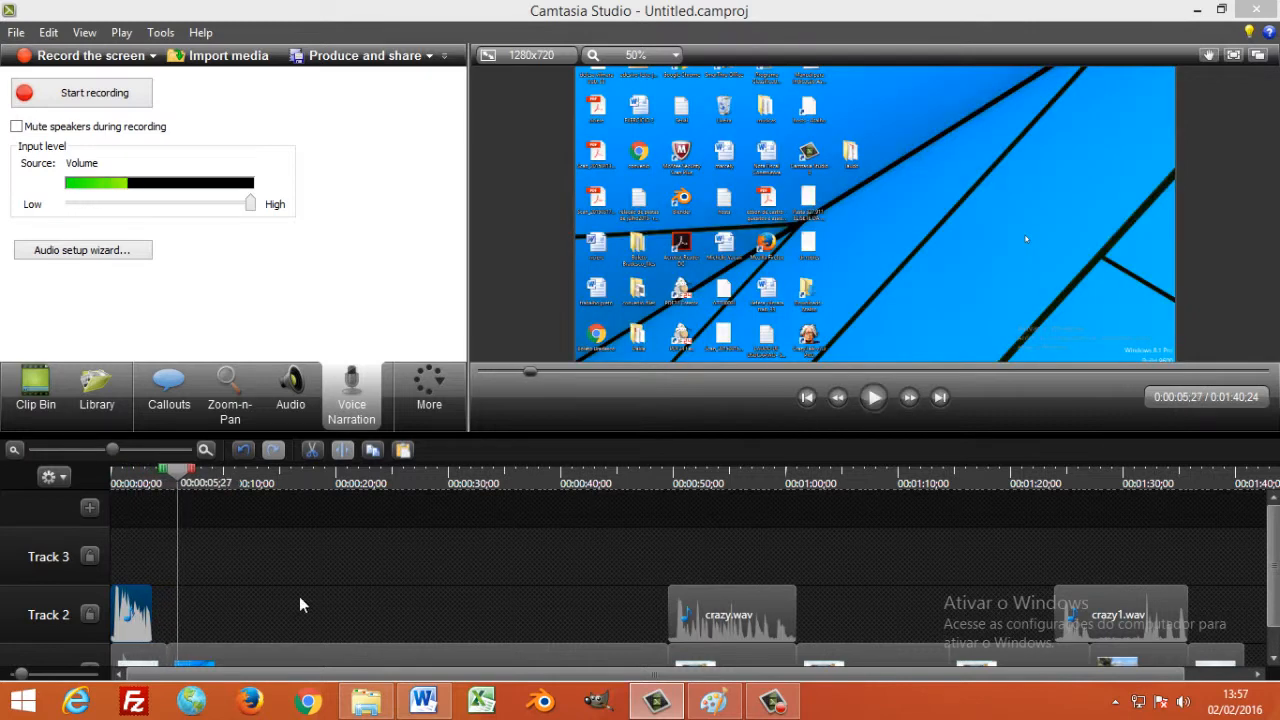
Shift the crazy2 narration on Track 2 so it ends together with the opening intro clip, and play back the opening from the start
left_click_drag(138, 612, 152, 611)
left_click_drag(176, 480, 90, 482)
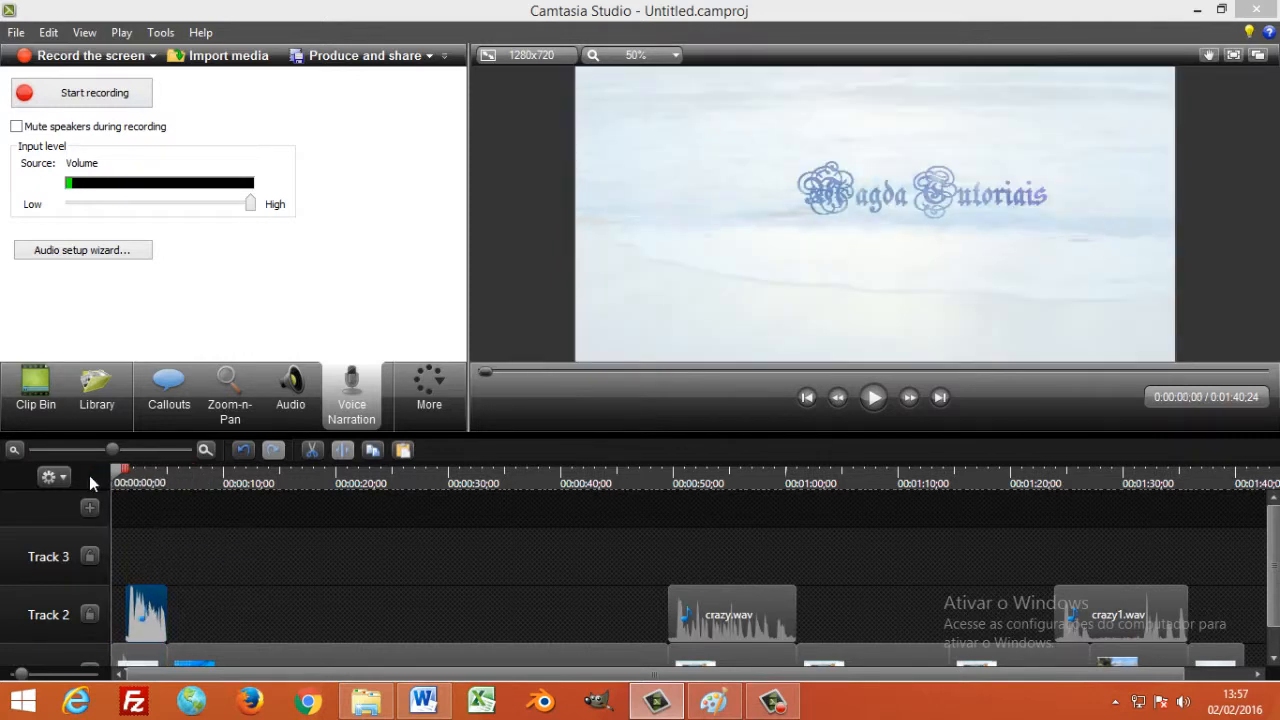
left_click(873, 398)
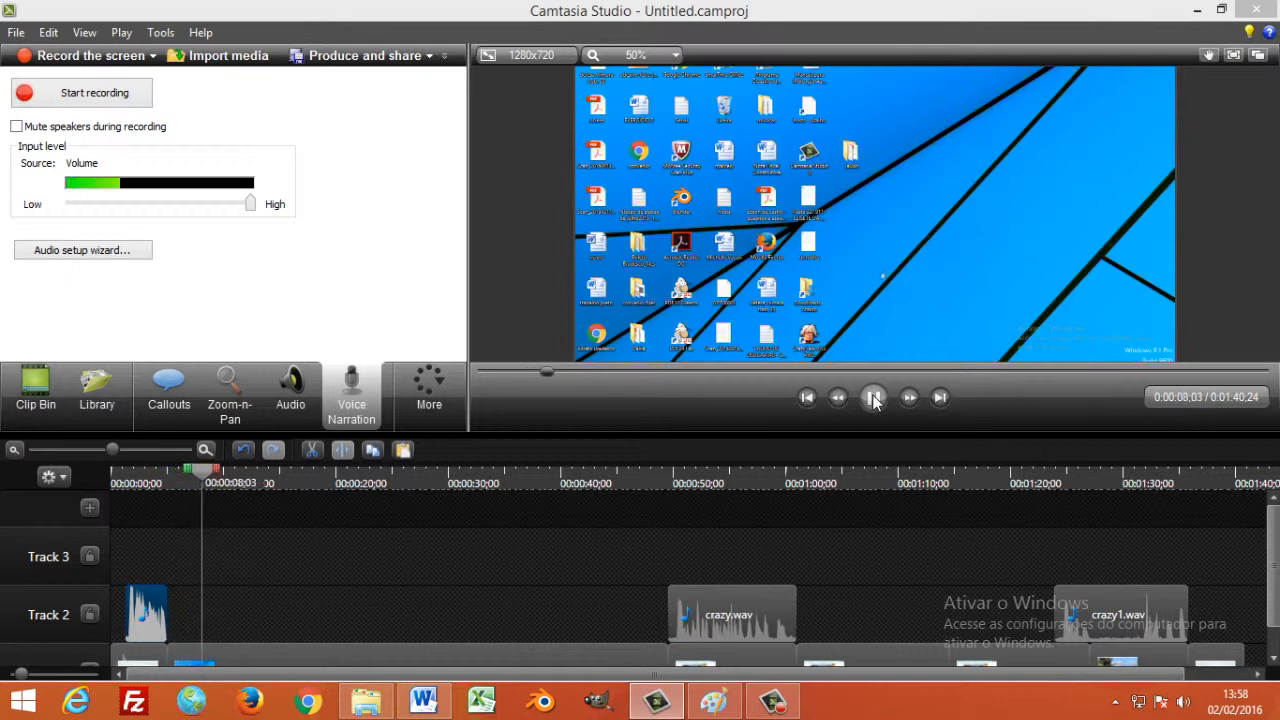
left_click(873, 398)
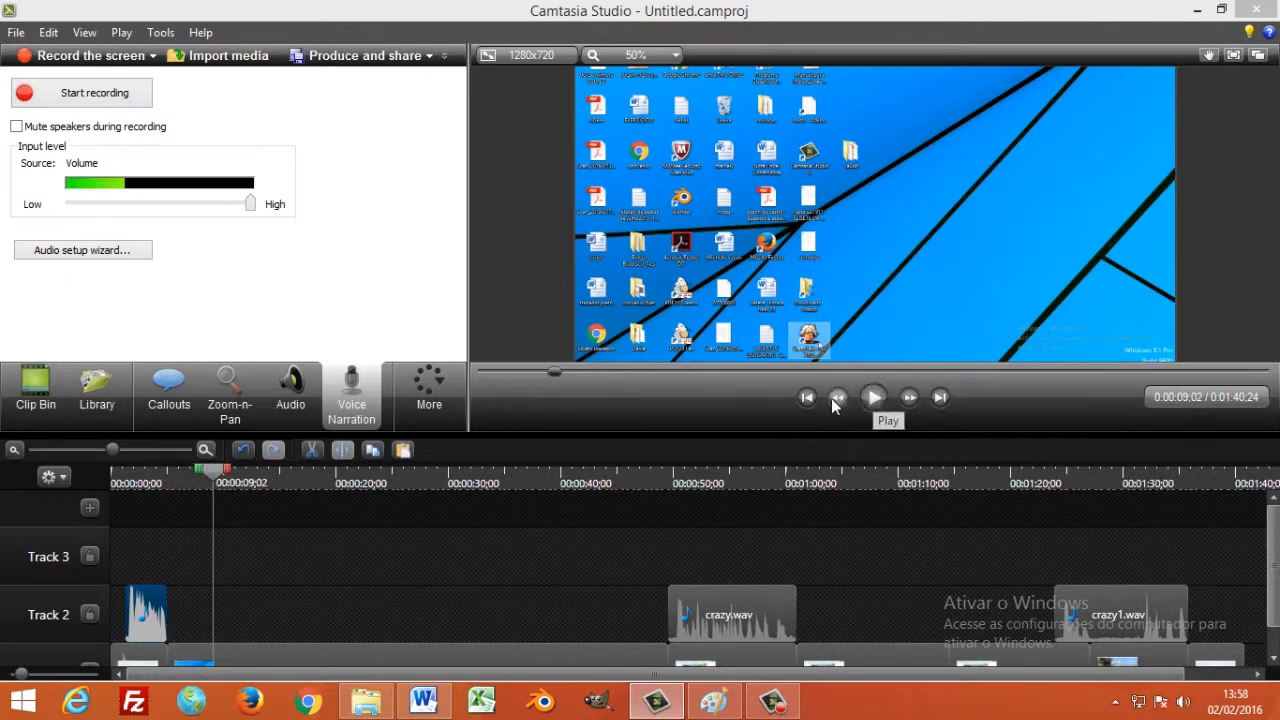